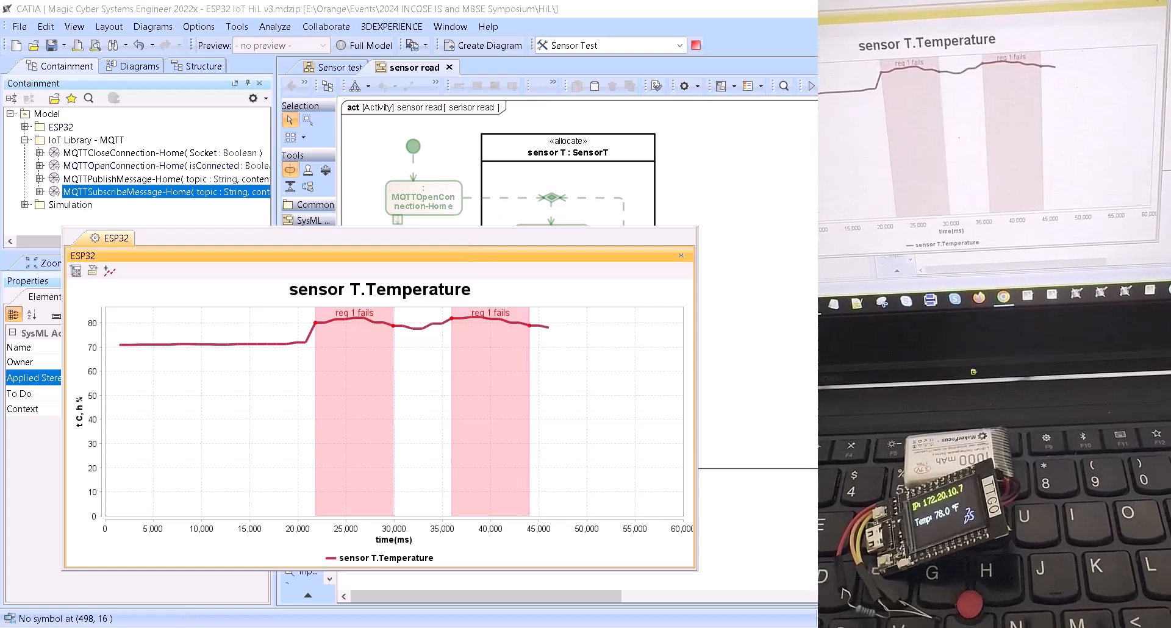
- Switch to MQTT Explorer and connect to the saved test.mosquitto.org broker
{"action": "key", "text": "alt+Tab"}
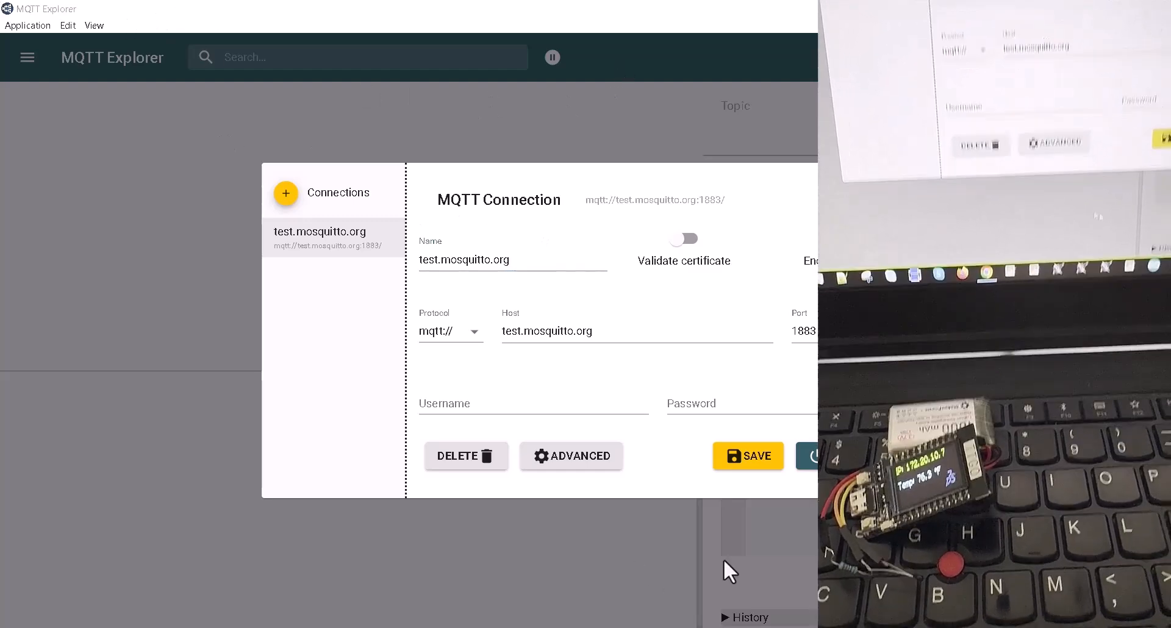
{"action": "left_click", "coordinate": [807, 456]}
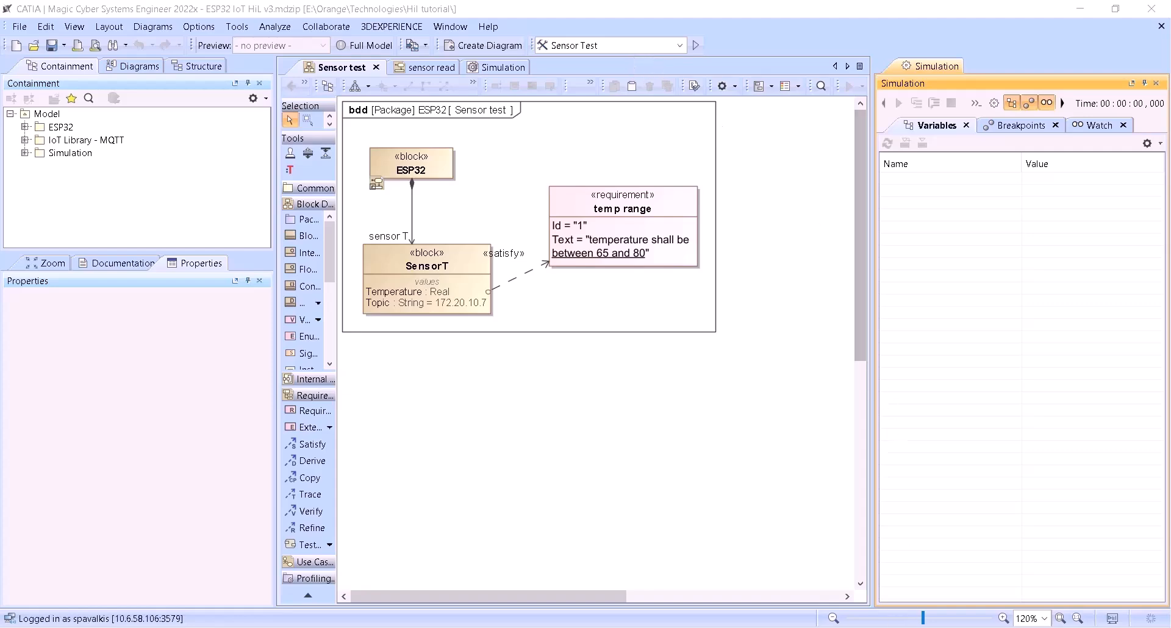
- Check the advanced topic subscriptions of MQTT Explorer's test.mosquitto.org connection, then connect on port 1883
{"action": "left_click", "coordinate": [851, 627]}
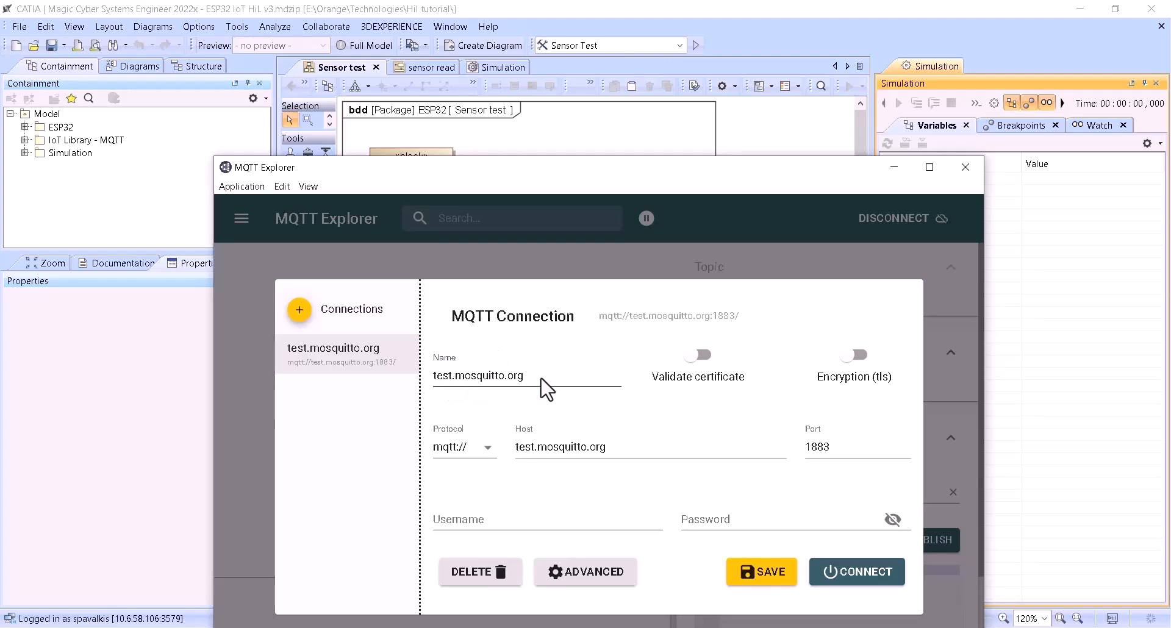
{"action": "left_click", "coordinate": [600, 582]}
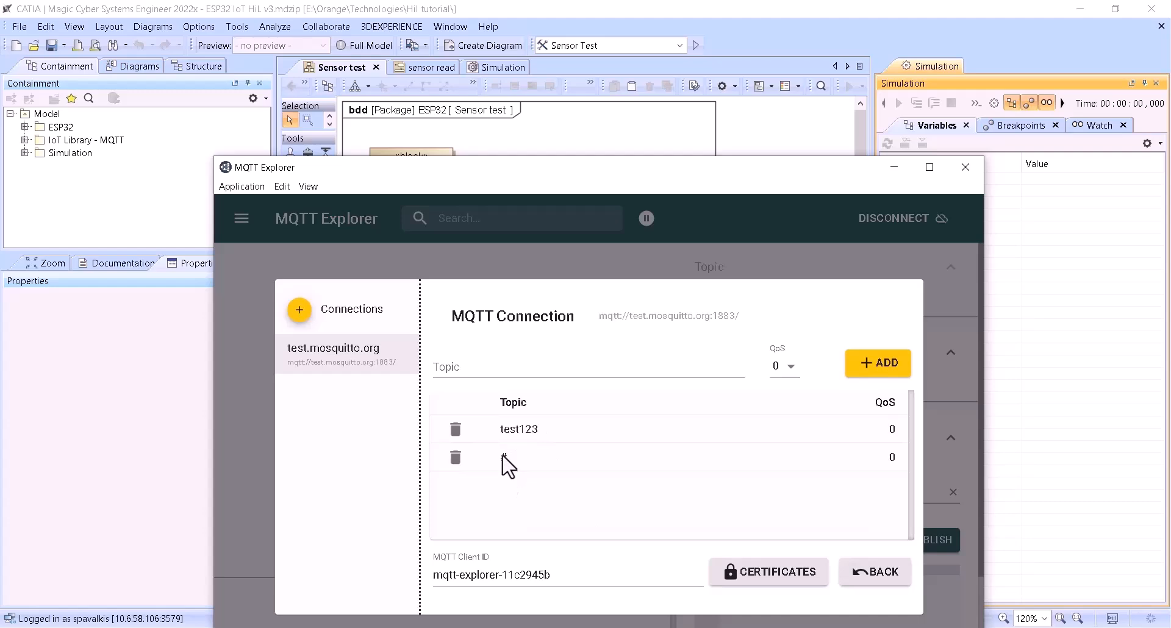
{"action": "left_click", "coordinate": [868, 577]}
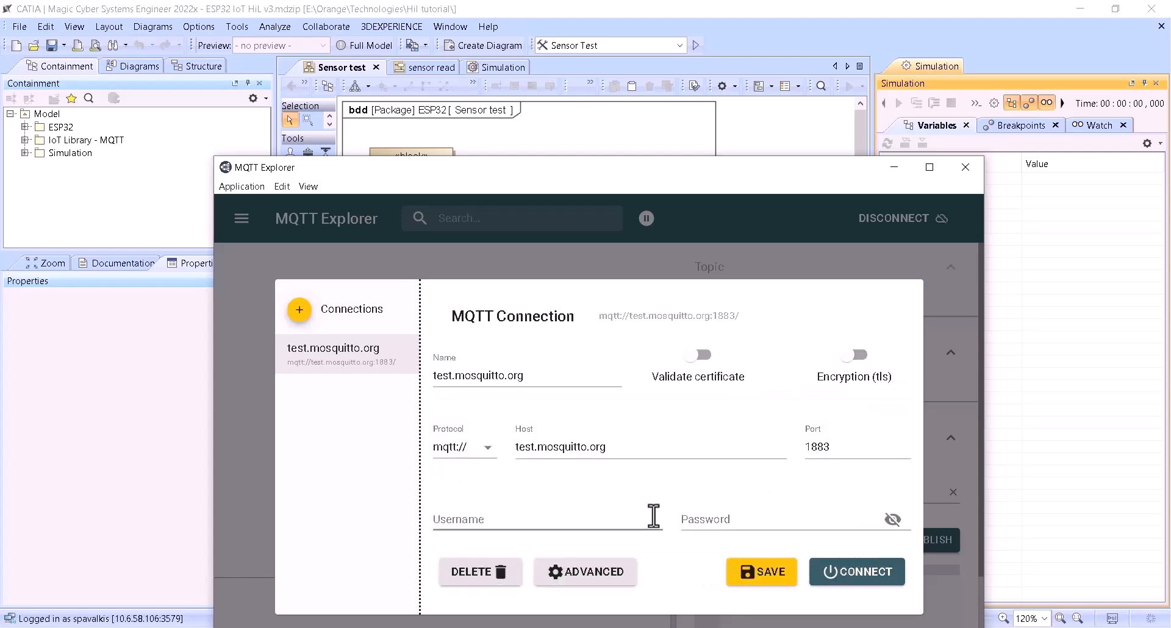
{"action": "left_click", "coordinate": [864, 576]}
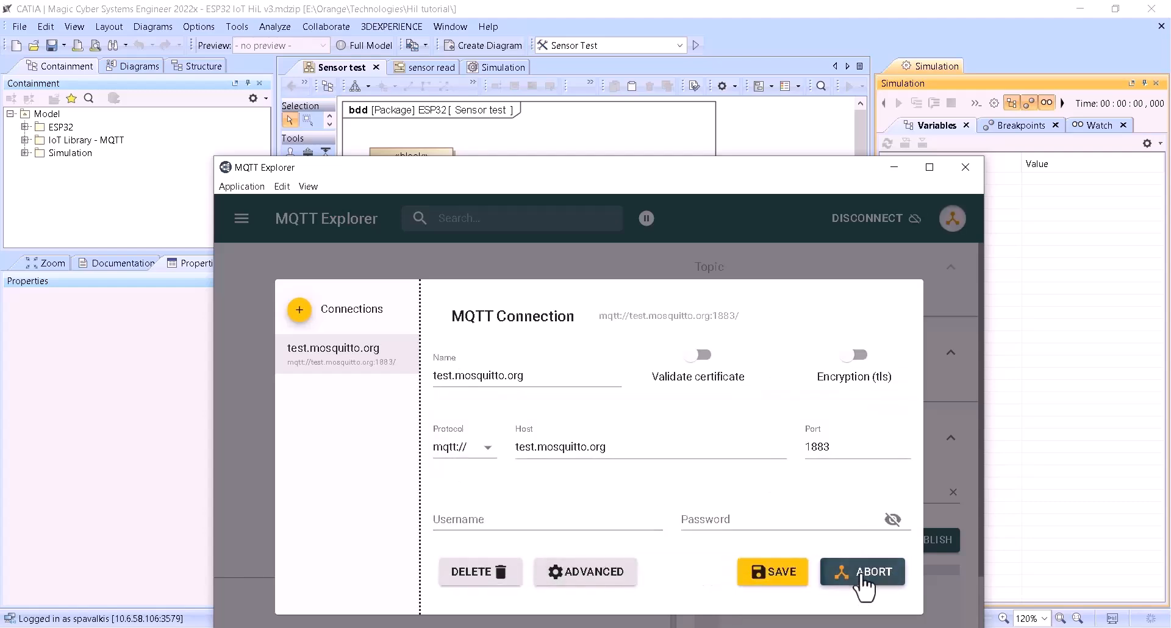
{"action": "left_click_drag", "start_coordinate": [555, 180], "coordinate": [565, 72]}
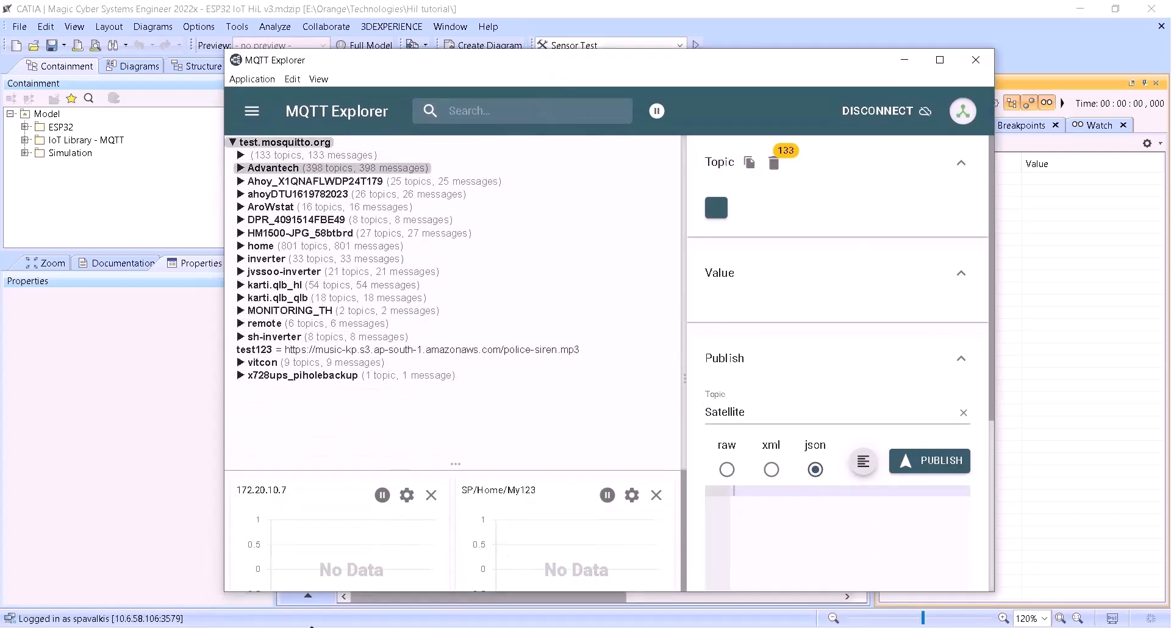
- Copy weather_station/Temperature_w from the Notepad list and search for it in MQTT Explorer
{"action": "left_click", "coordinate": [229, 627]}
{"action": "left_click", "coordinate": [503, 339]}
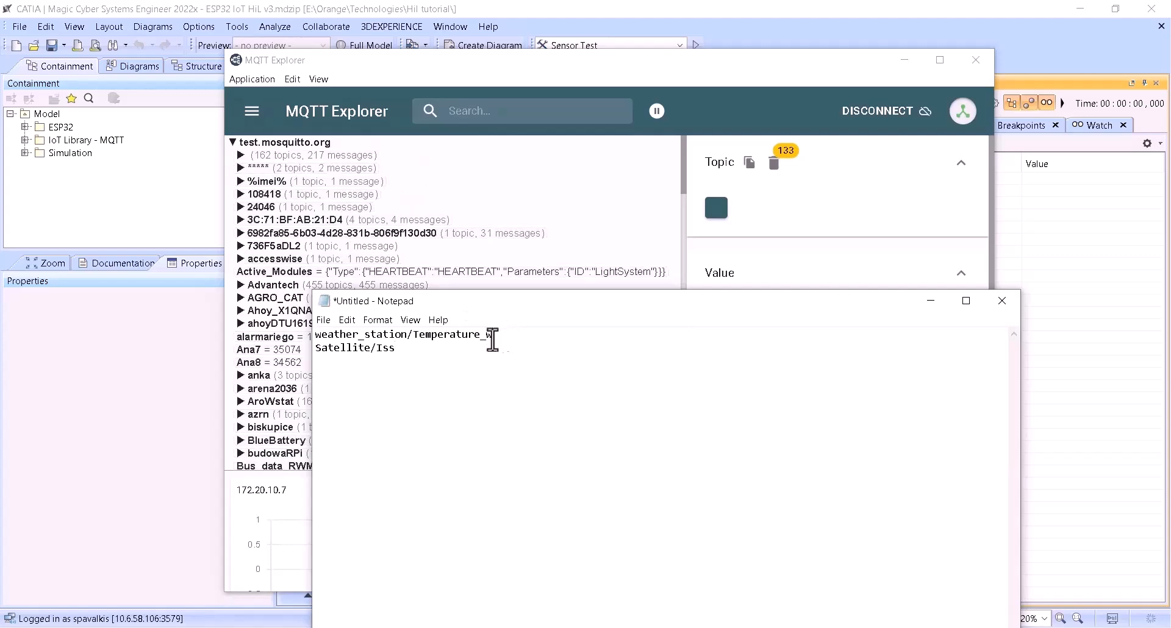
{"action": "left_click_drag", "start_coordinate": [503, 339], "coordinate": [316, 333]}
{"action": "key", "text": "ctrl+c"}
{"action": "left_click", "coordinate": [455, 111]}
{"action": "key", "text": "ctrl+v"}
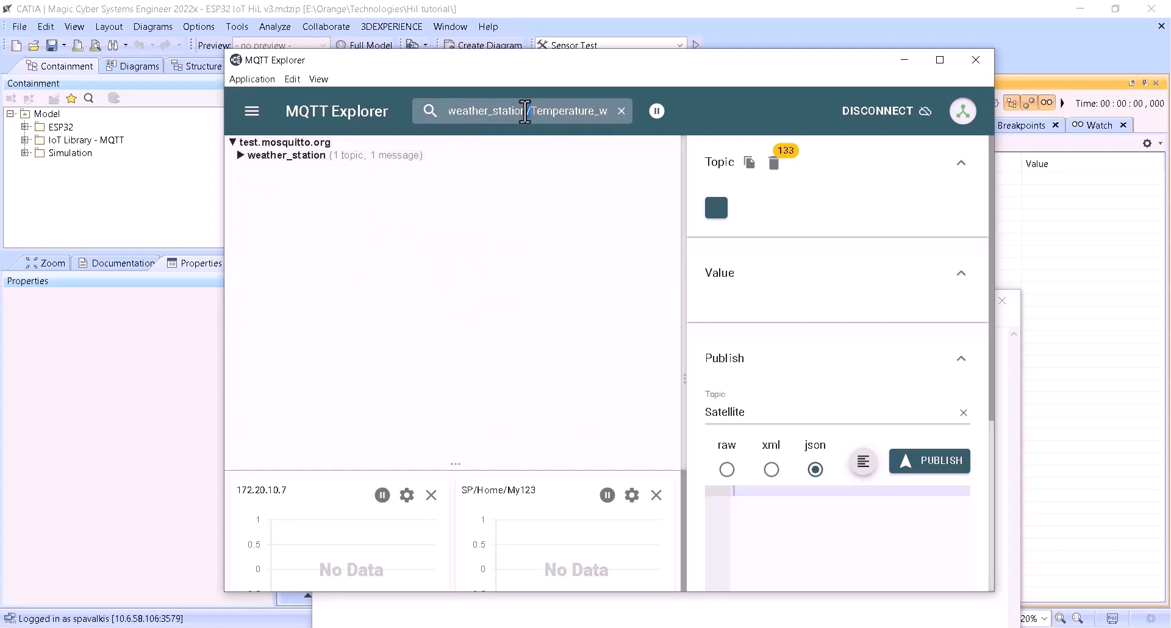
- Shorten the topic search to weather_station
{"action": "key", "text": "BackSpace"}
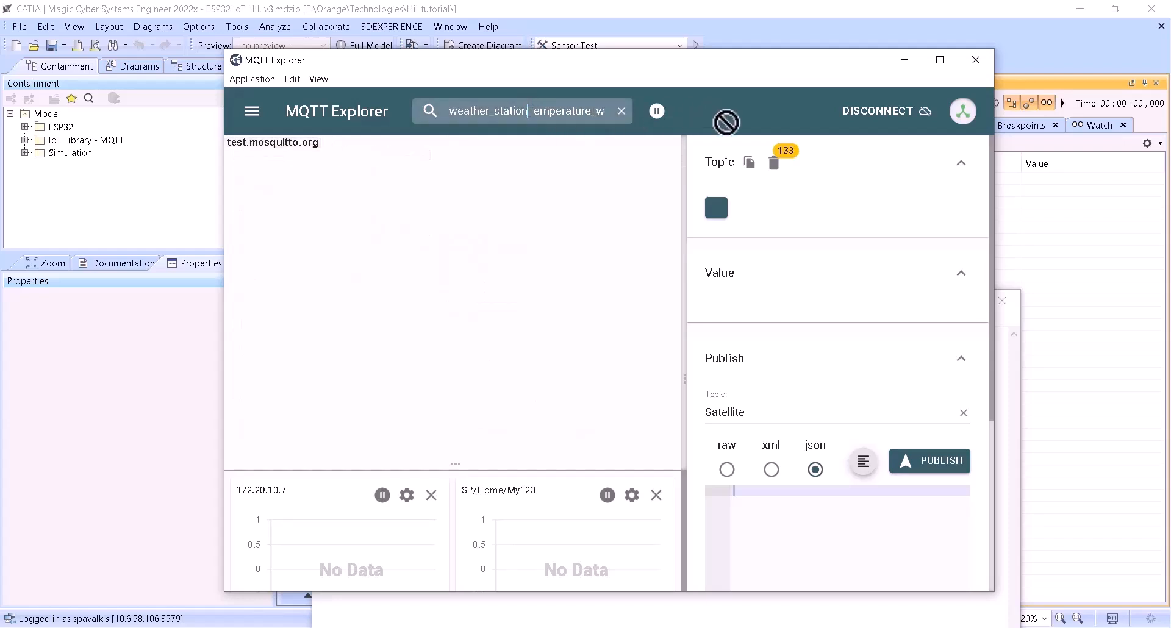
{"action": "key", "text": "shift+End"}
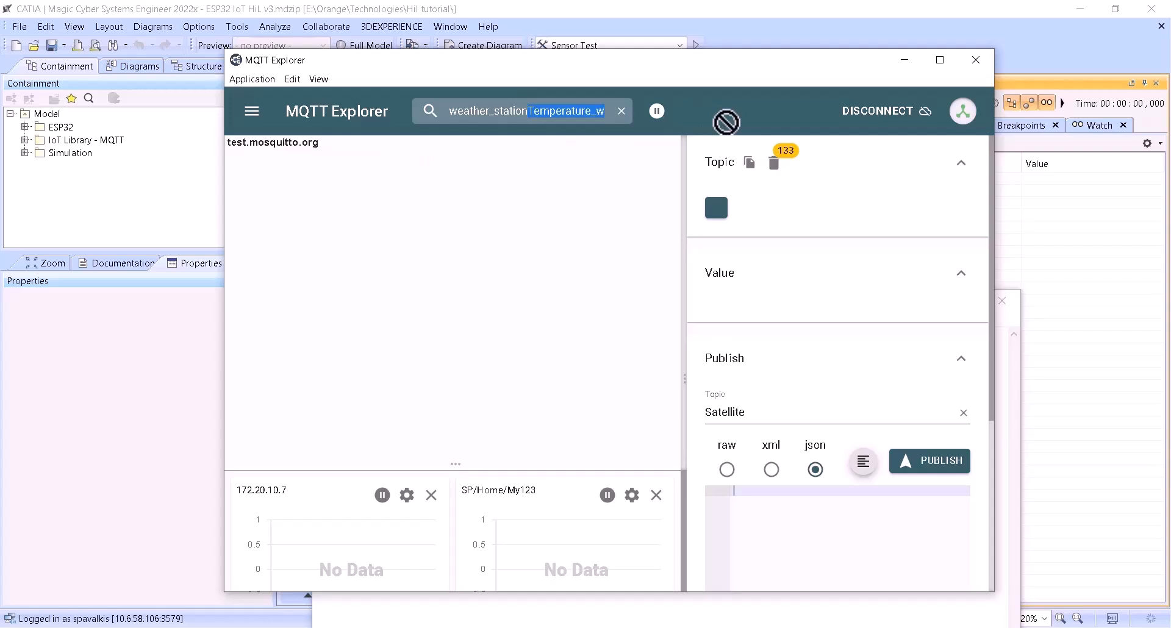
{"action": "key", "text": "BackSpace"}
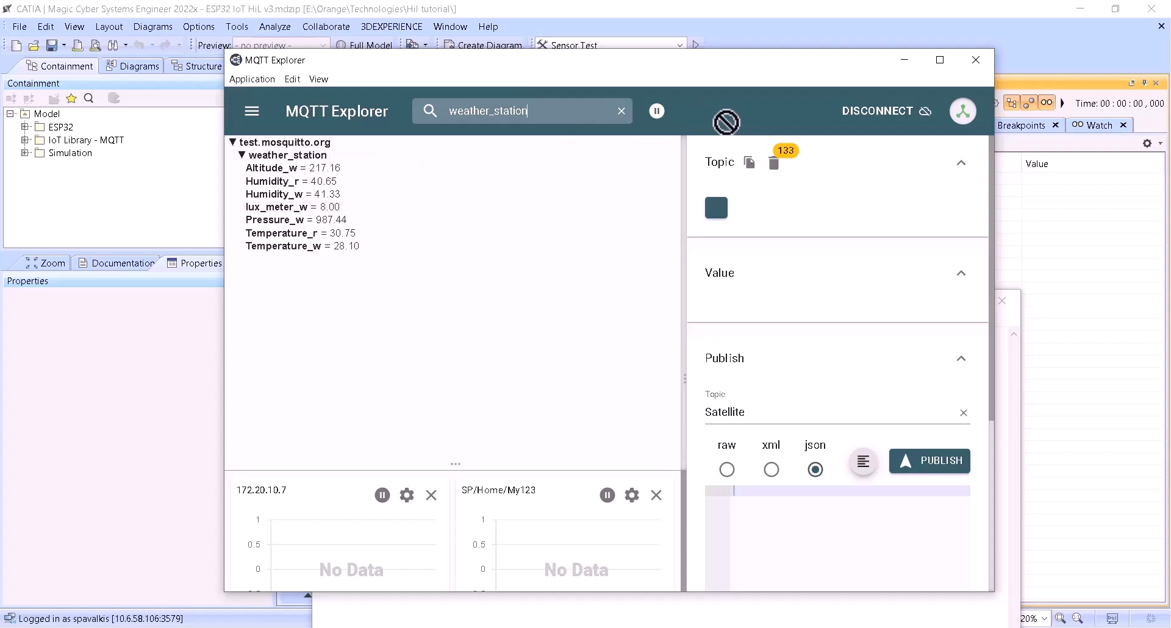
- Expand the weather_station topic and show the value history of Temperature_w
{"action": "left_click", "coordinate": [241, 156]}
{"action": "left_click", "coordinate": [241, 156]}
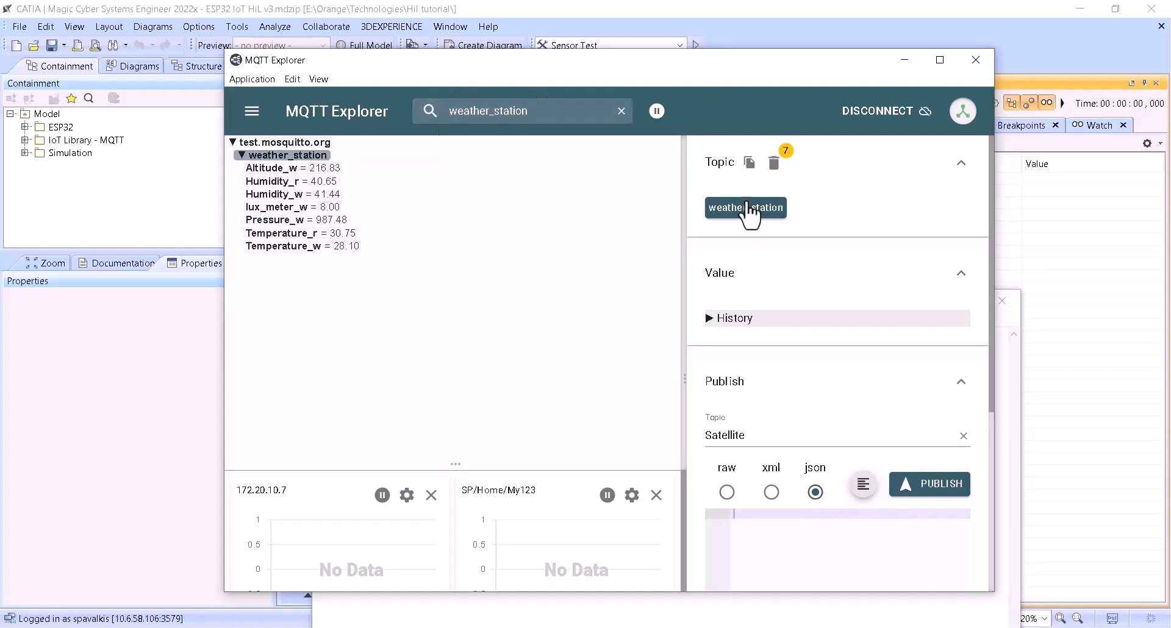
{"action": "left_click", "coordinate": [280, 246]}
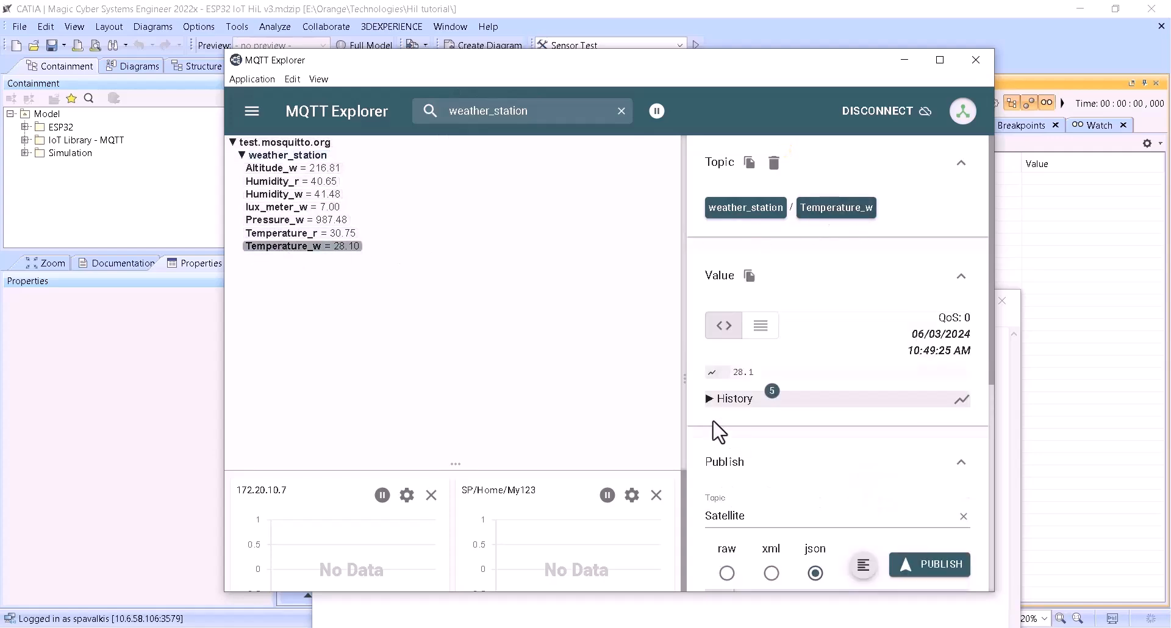
{"action": "left_click", "coordinate": [721, 400]}
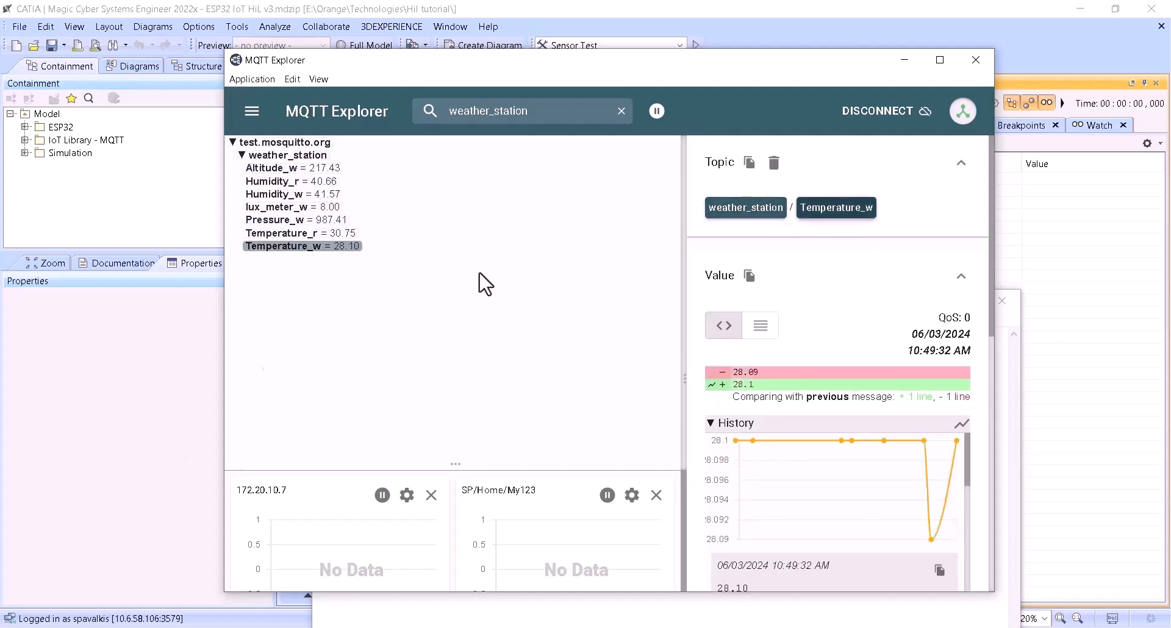
- Copy the topic path weather_station/Temperature_w from the Notepad list and minimize Notepad
{"action": "left_click", "coordinate": [378, 627]}
{"action": "left_click", "coordinate": [502, 333]}
{"action": "left_click_drag", "start_coordinate": [502, 333], "coordinate": [306, 335]}
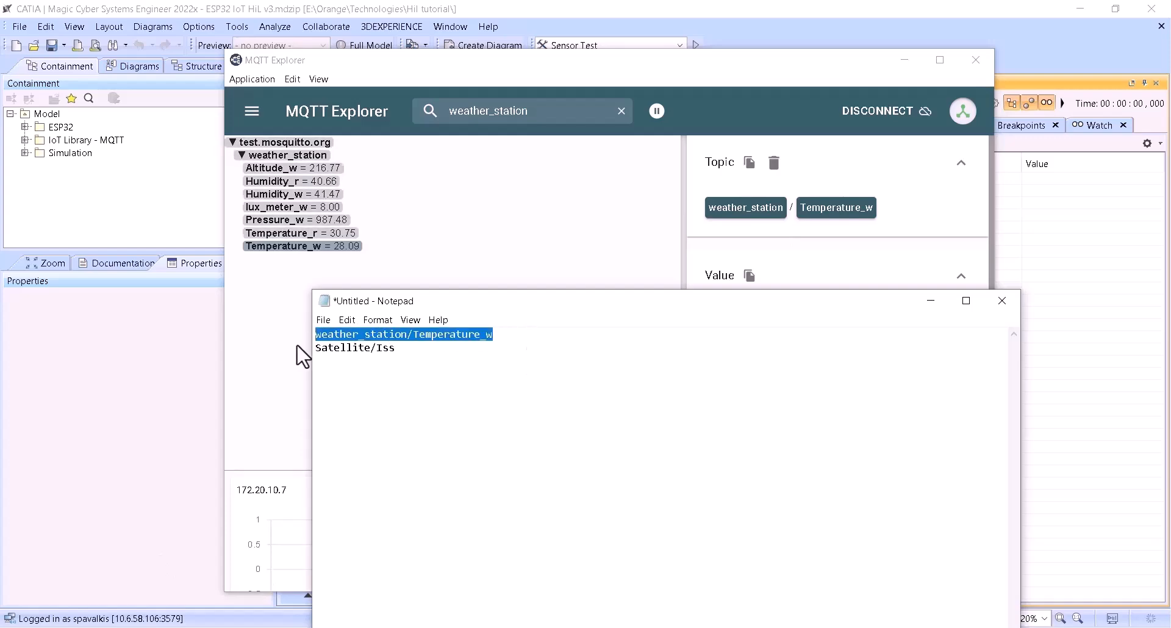
{"action": "left_click", "coordinate": [931, 301]}
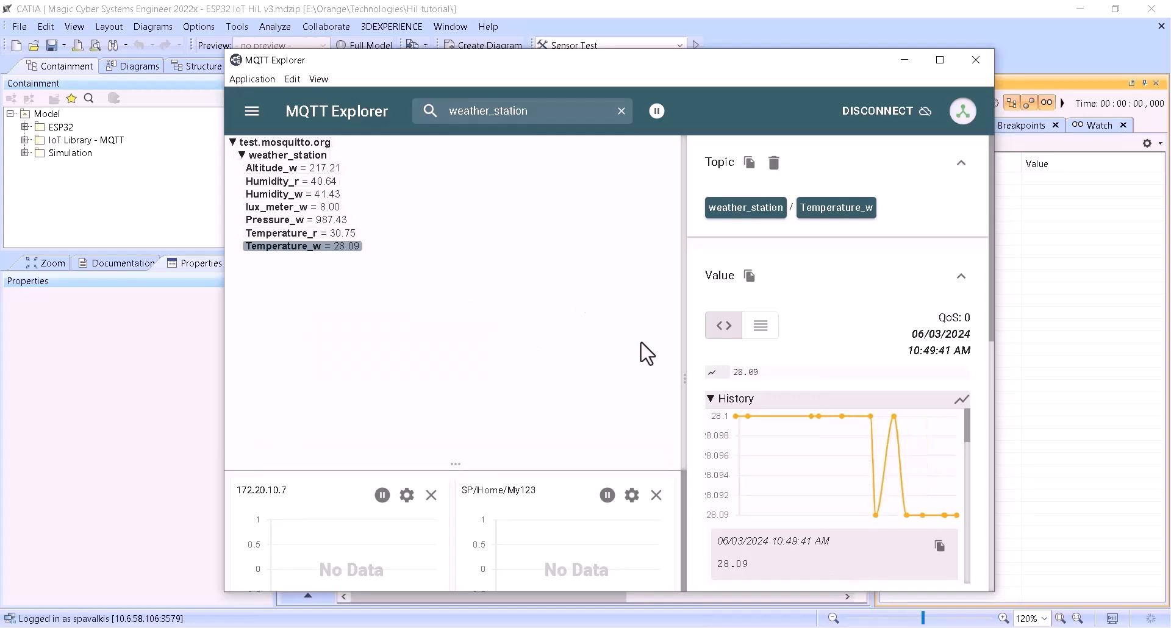
- Switch to Magic Cyber Systems Engineer and set the SensorT block's Topic default value to weather_station/Temperature_w
{"action": "mouse_move", "coordinate": [888, 627]}
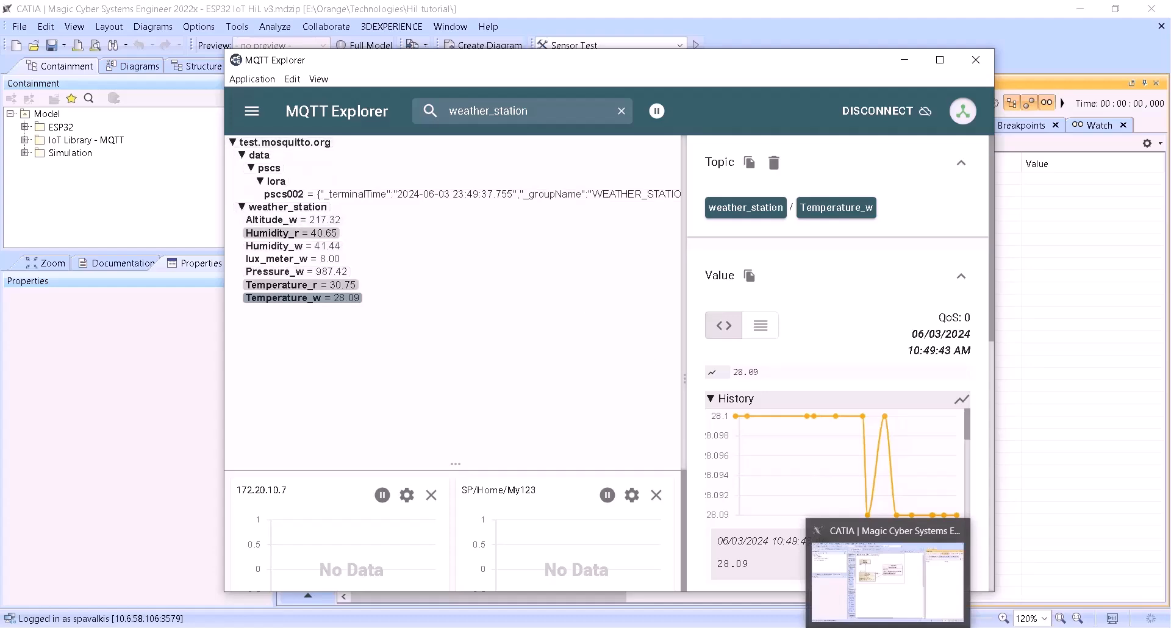
{"action": "left_click", "coordinate": [853, 579]}
{"action": "left_click", "coordinate": [454, 296]}
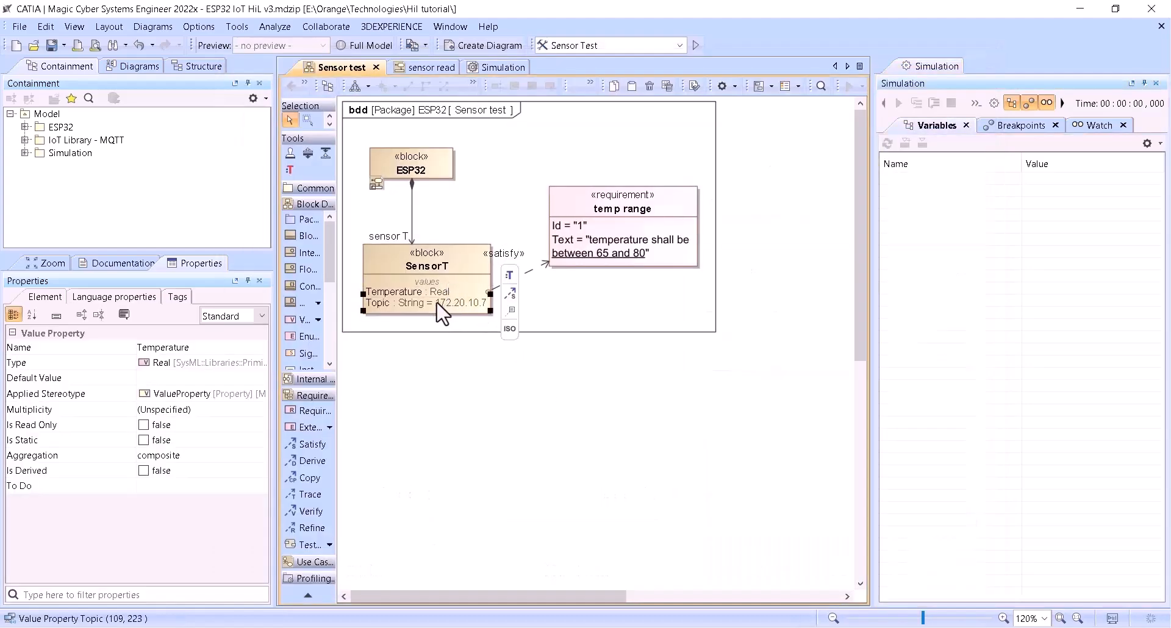
{"action": "double_click", "coordinate": [439, 302]}
{"action": "left_click_drag", "start_coordinate": [435, 302], "coordinate": [525, 303]}
{"action": "key", "text": "ctrl+v"}
{"action": "left_click", "coordinate": [478, 335]}
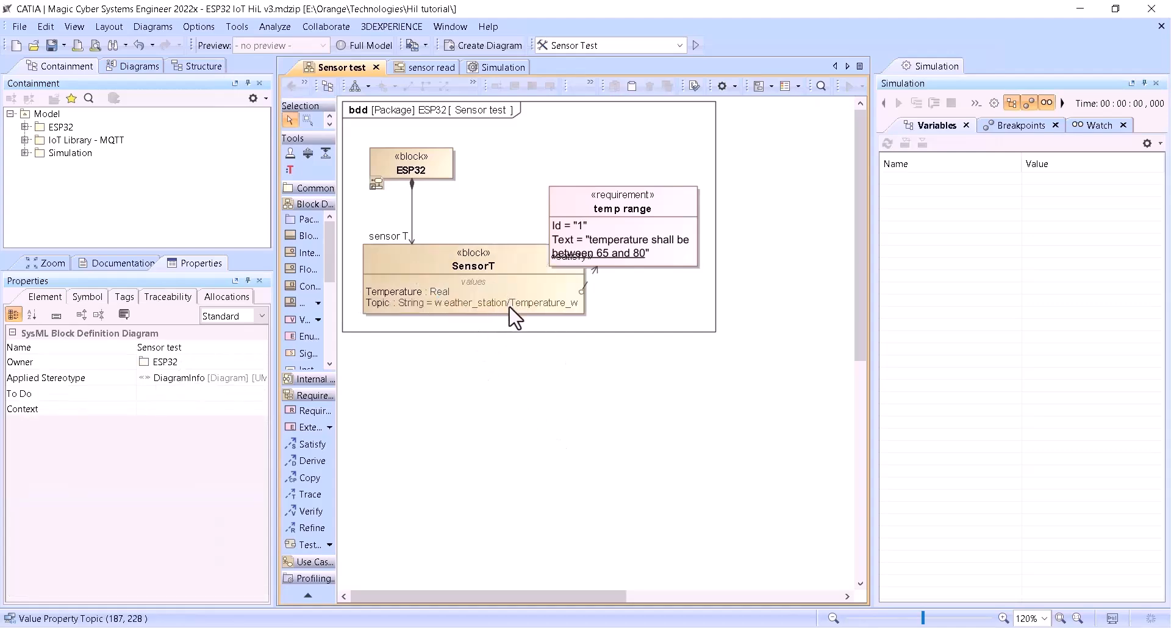
- Move the temp range requirement clear of the SensorT block and set its text to "temperature shall be between 25 and 30"
{"action": "left_click_drag", "start_coordinate": [608, 203], "coordinate": [681, 177]}
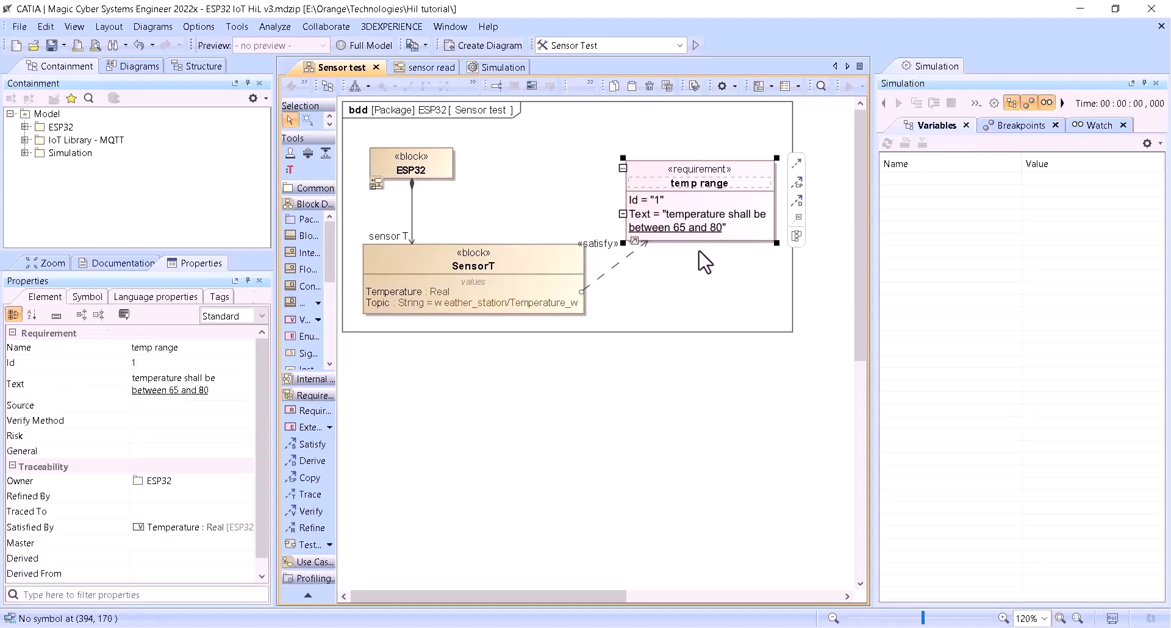
{"action": "left_click", "coordinate": [661, 227]}
{"action": "left_click_drag", "start_coordinate": [642, 224], "coordinate": [628, 217]}
{"action": "left_click", "coordinate": [629, 217]}
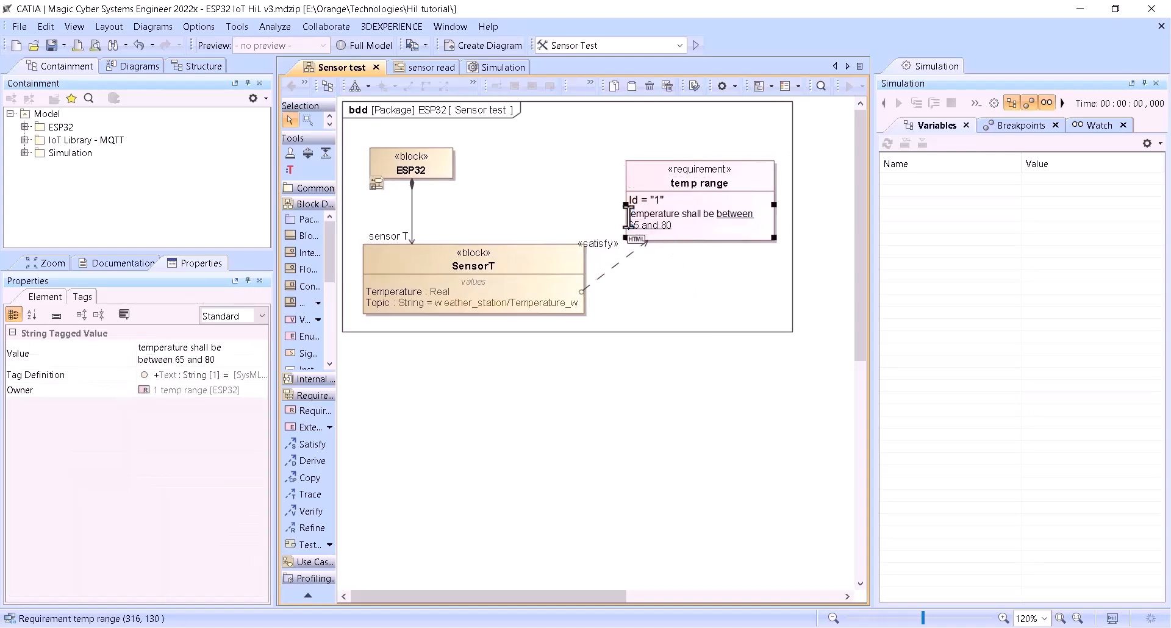
{"action": "type", "text": "25"}
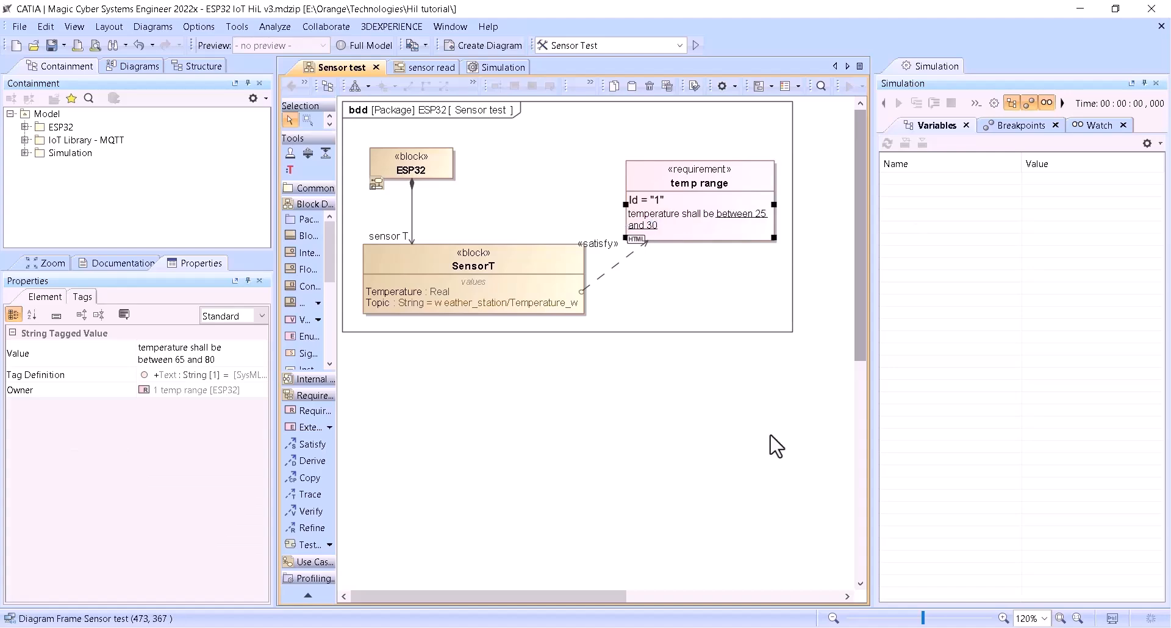
{"action": "left_click", "coordinate": [685, 460]}
- Run the Sensor Test simulation and expand sensor T in the variables, keeping the temperature plot off the requirement
{"action": "left_click", "coordinate": [695, 45]}
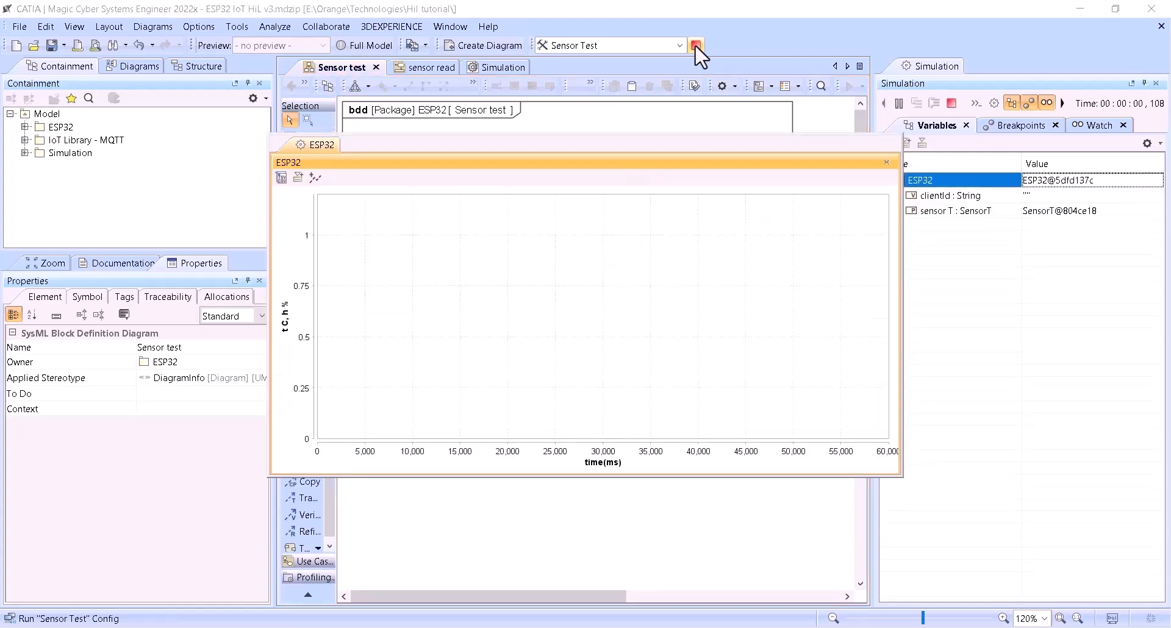
{"action": "left_click_drag", "start_coordinate": [662, 149], "coordinate": [469, 230]}
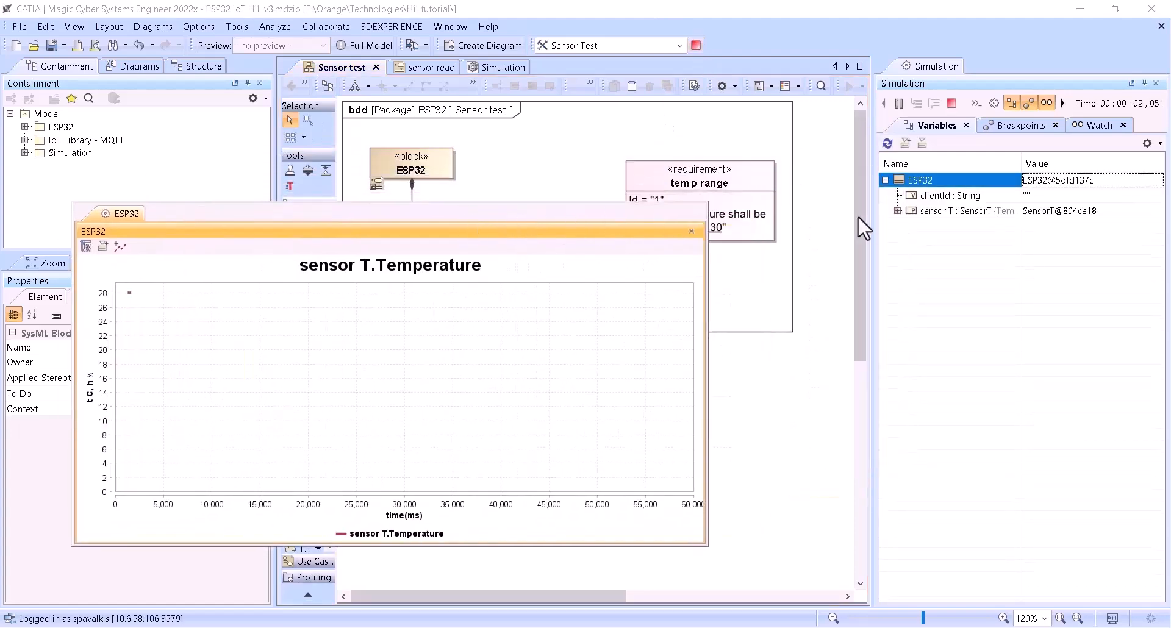
{"action": "left_click", "coordinate": [897, 211]}
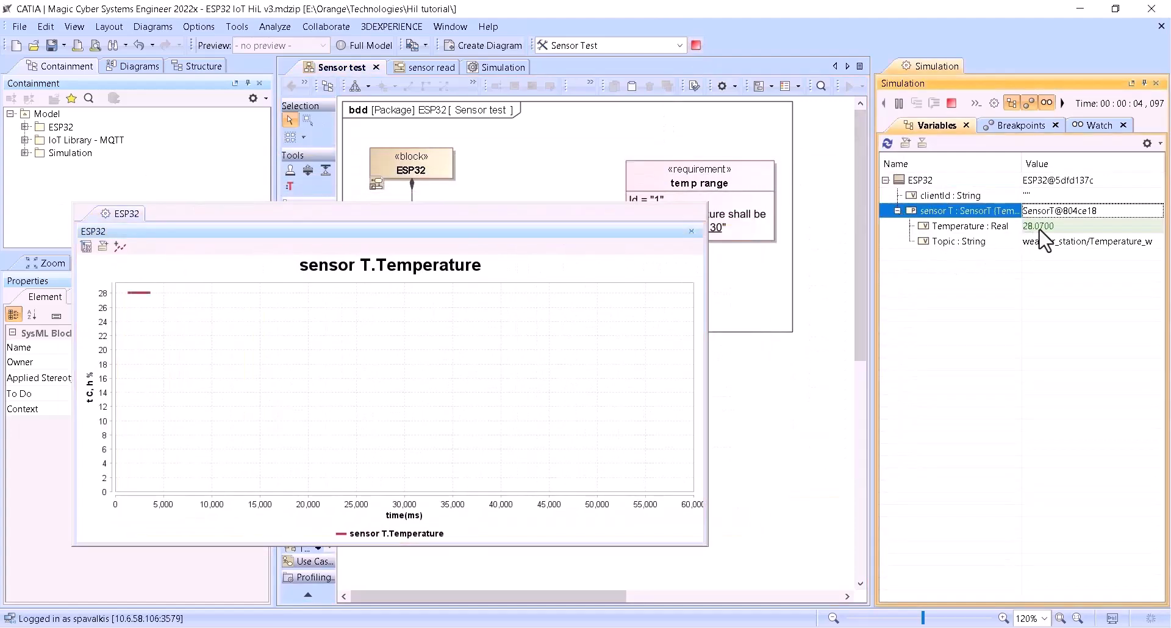
{"action": "left_click_drag", "start_coordinate": [505, 231], "coordinate": [464, 189]}
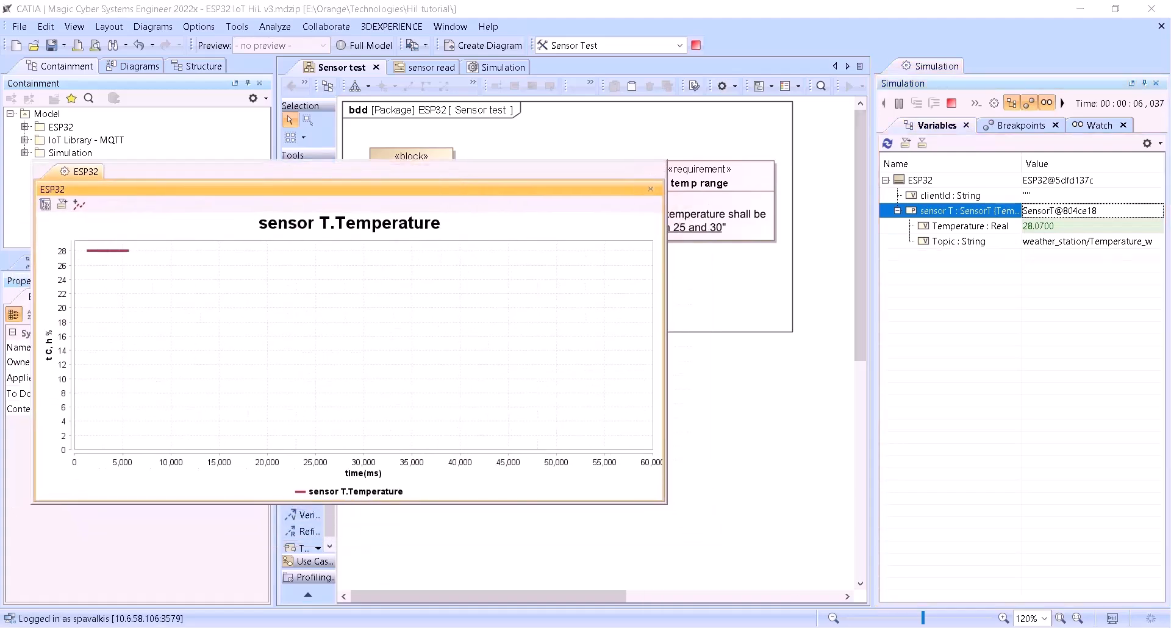
- Compare the simulated temperature with the live Temperature_w value in MQTT Explorer, then minimize MQTT Explorer
{"action": "left_click", "coordinate": [854, 627]}
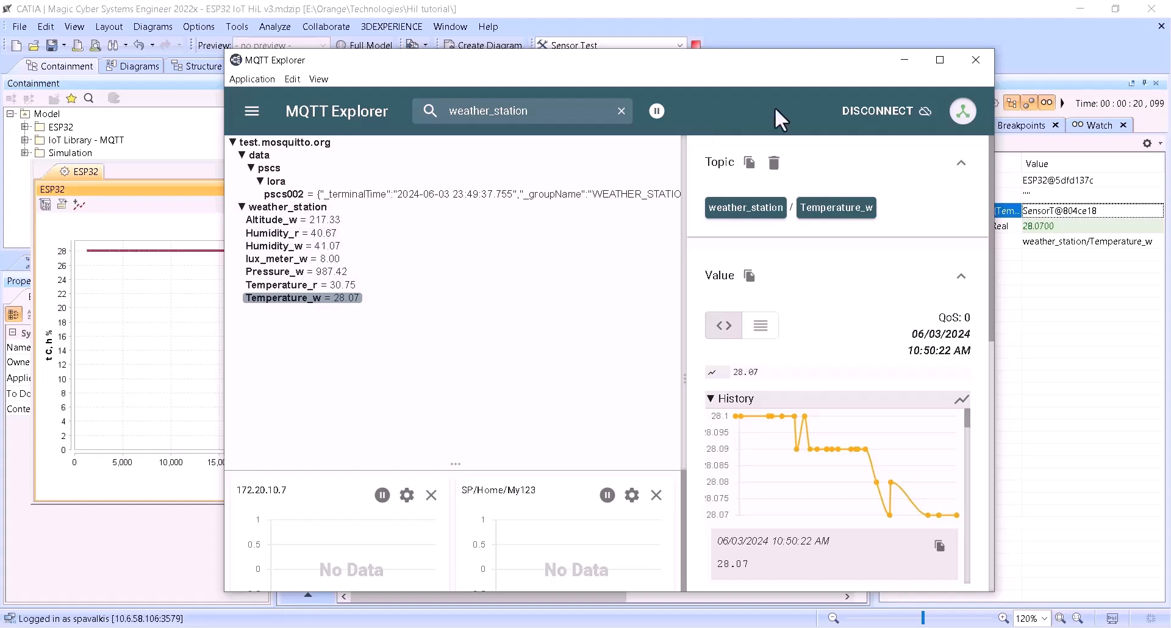
{"action": "left_click", "coordinate": [904, 61]}
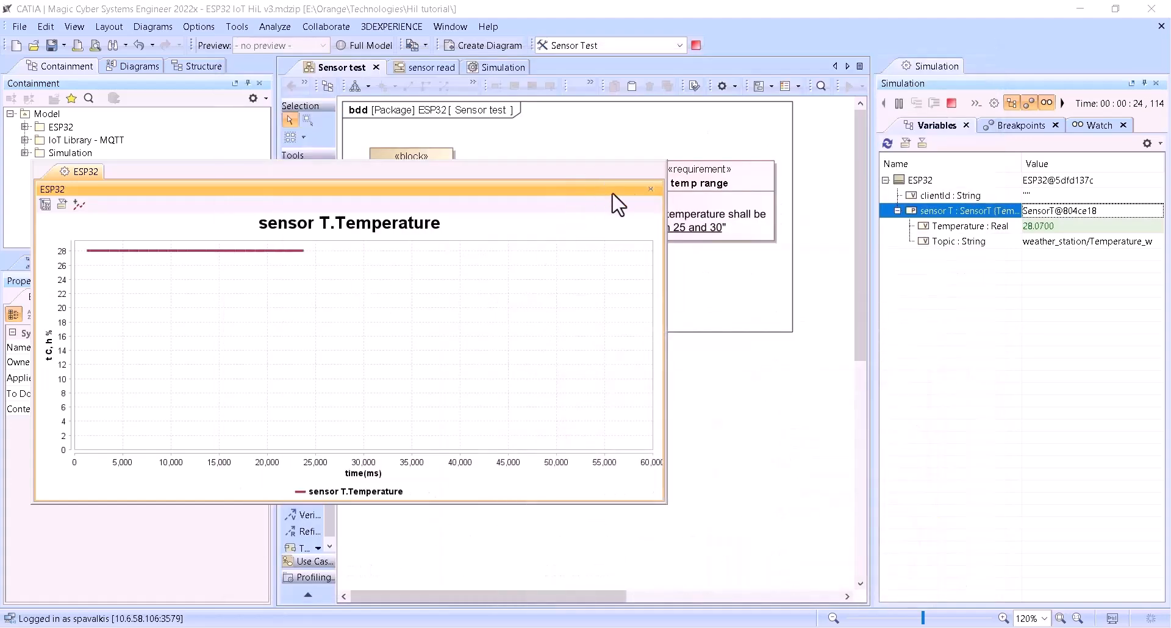
- Move the temperature plot aside and open the ESP32 block's sensor read activity diagram
{"action": "left_click_drag", "start_coordinate": [633, 190], "coordinate": [678, 198]}
{"action": "left_click_drag", "start_coordinate": [509, 180], "coordinate": [896, 335]}
{"action": "double_click", "coordinate": [398, 159]}
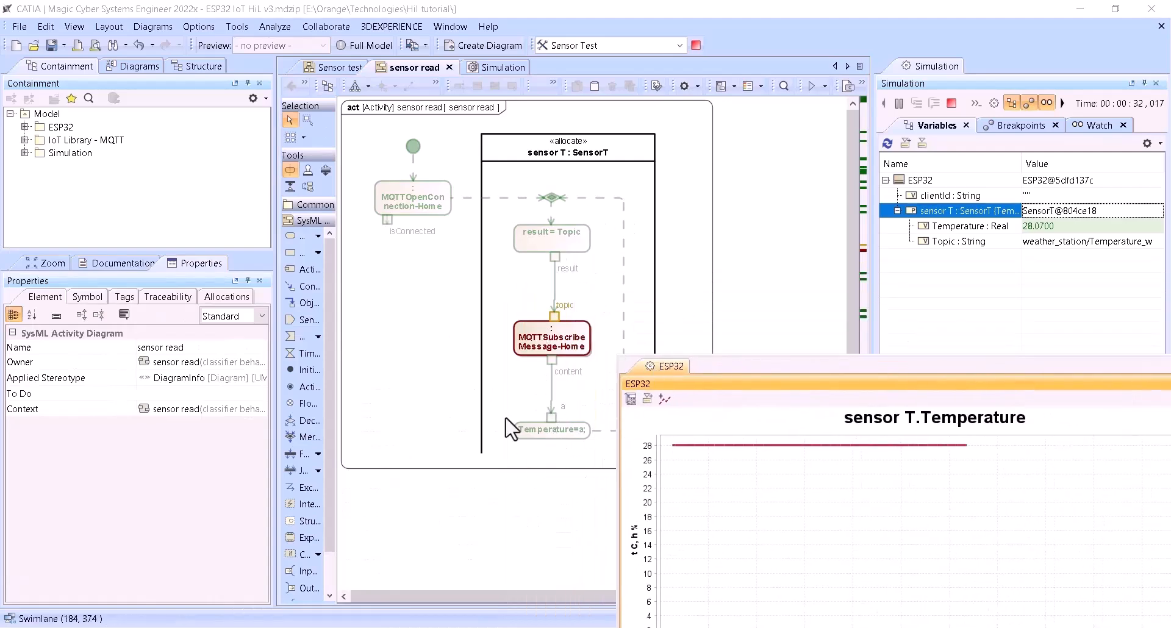
- Reposition the temperature plot window around the running activity and stop the Sensor Test simulation
{"action": "left_click_drag", "start_coordinate": [782, 374], "coordinate": [814, 360]}
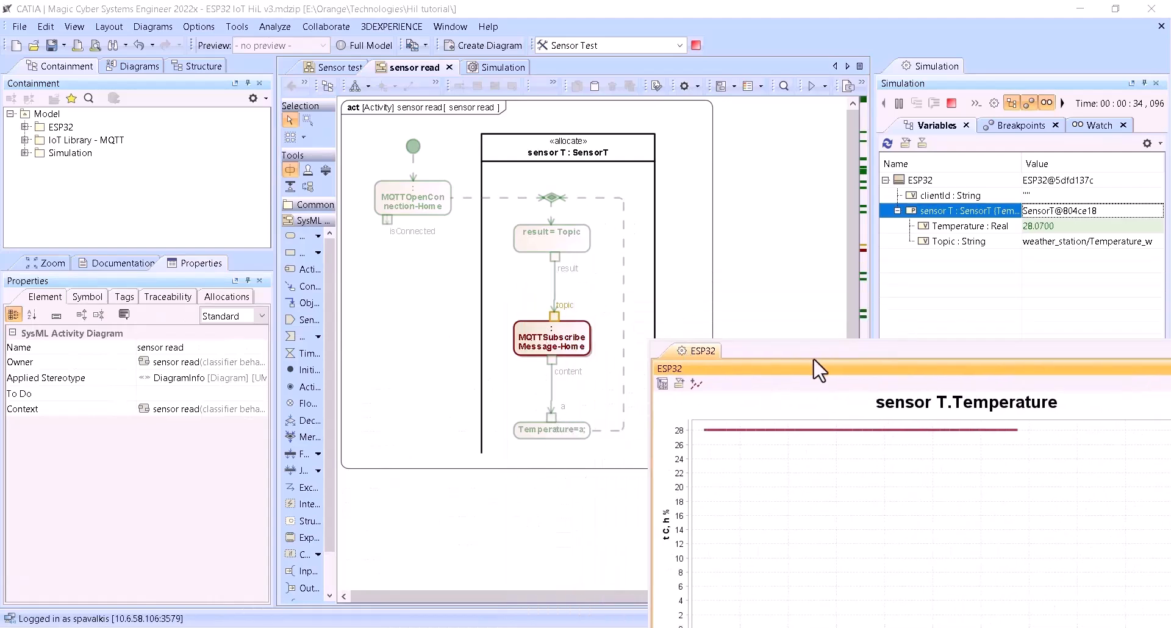
{"action": "left_click_drag", "start_coordinate": [889, 347], "coordinate": [876, 430]}
{"action": "left_click_drag", "start_coordinate": [776, 451], "coordinate": [174, 256]}
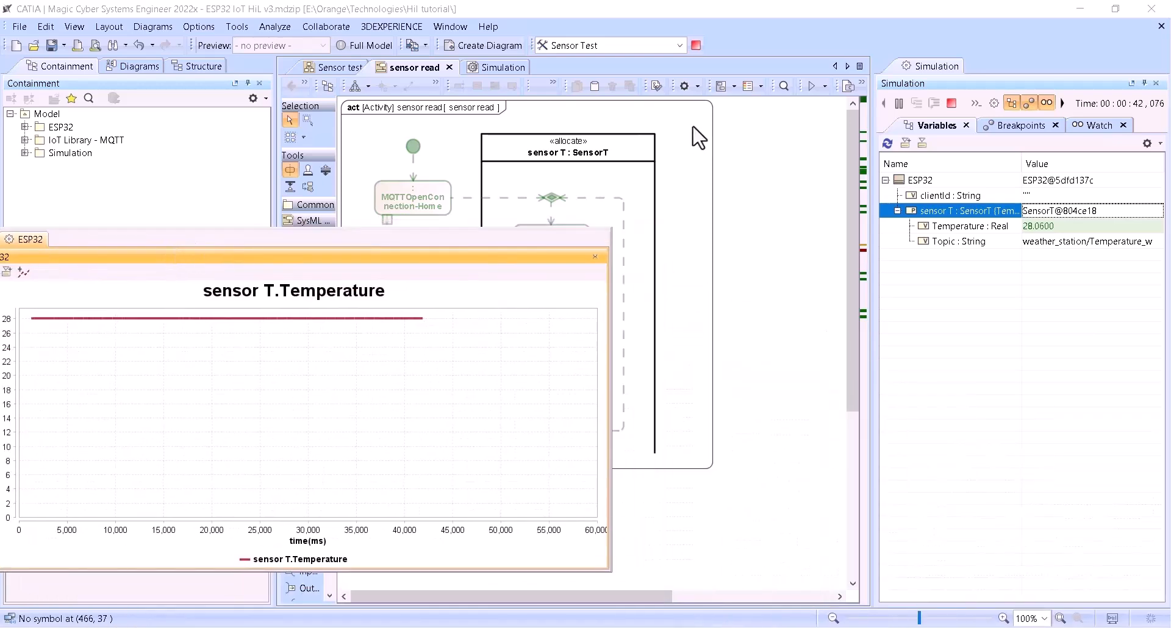
{"action": "left_click", "coordinate": [696, 45]}
- Switch to the Publish Sample IoT HiL project and open the Context block's connect activity diagram
{"action": "key", "text": "alt+Tab"}
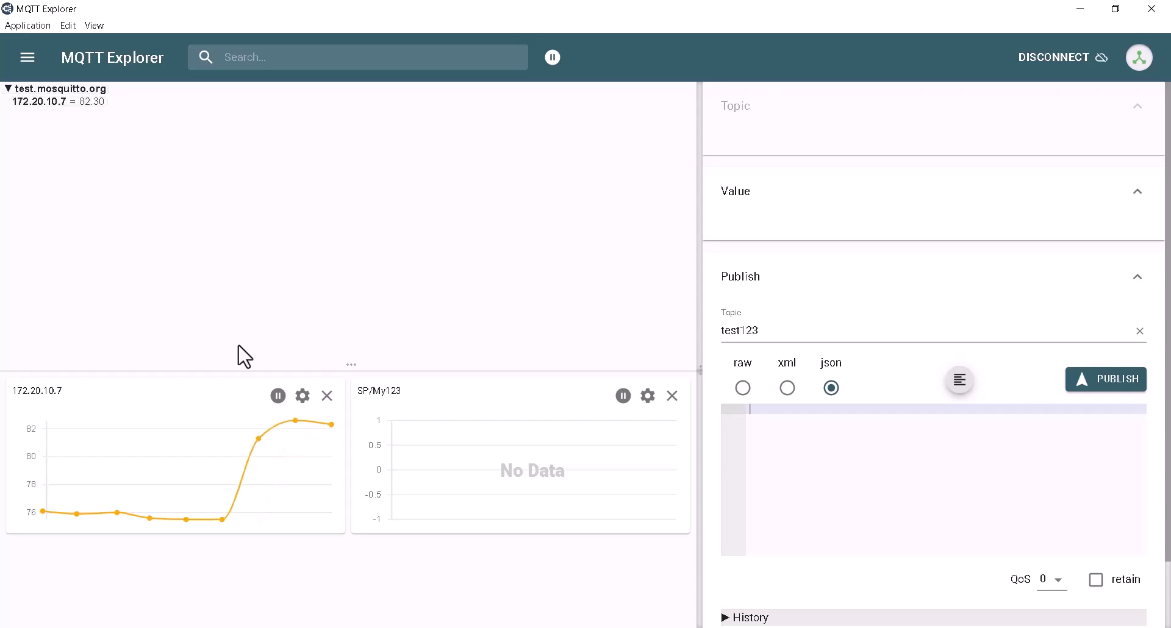
{"action": "key", "text": "alt+Tab"}
{"action": "left_click", "coordinate": [452, 163]}
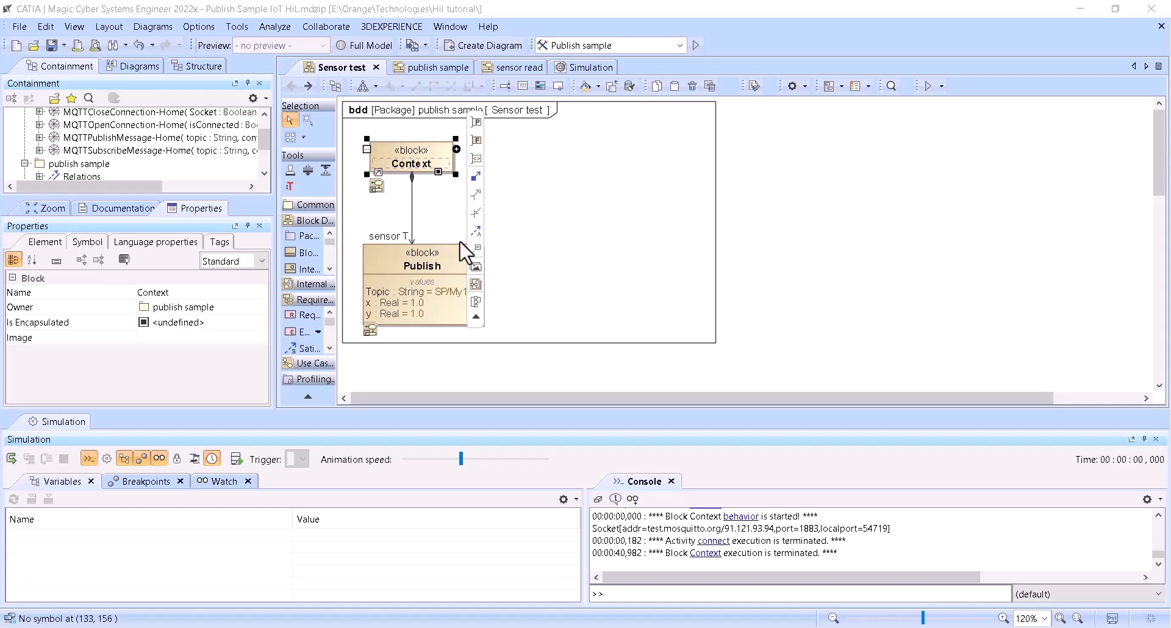
{"action": "double_click", "coordinate": [403, 160]}
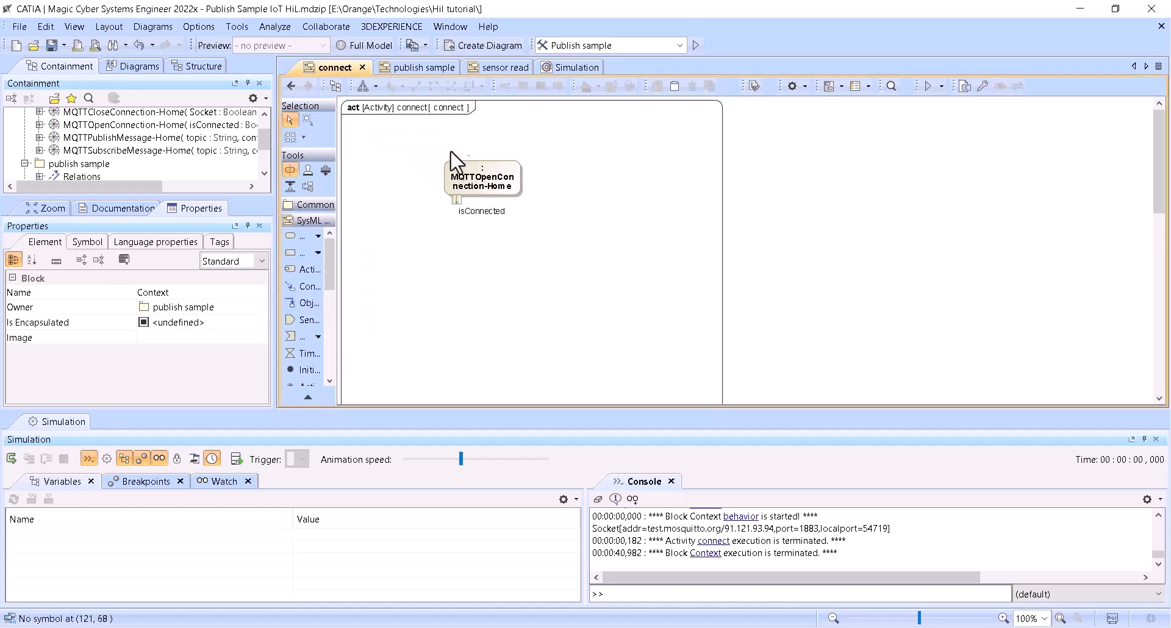
- Go back to the Sensor test block definition diagram and open the Publish block's activity diagram
{"action": "left_click", "coordinate": [290, 86]}
{"action": "double_click", "coordinate": [441, 269]}
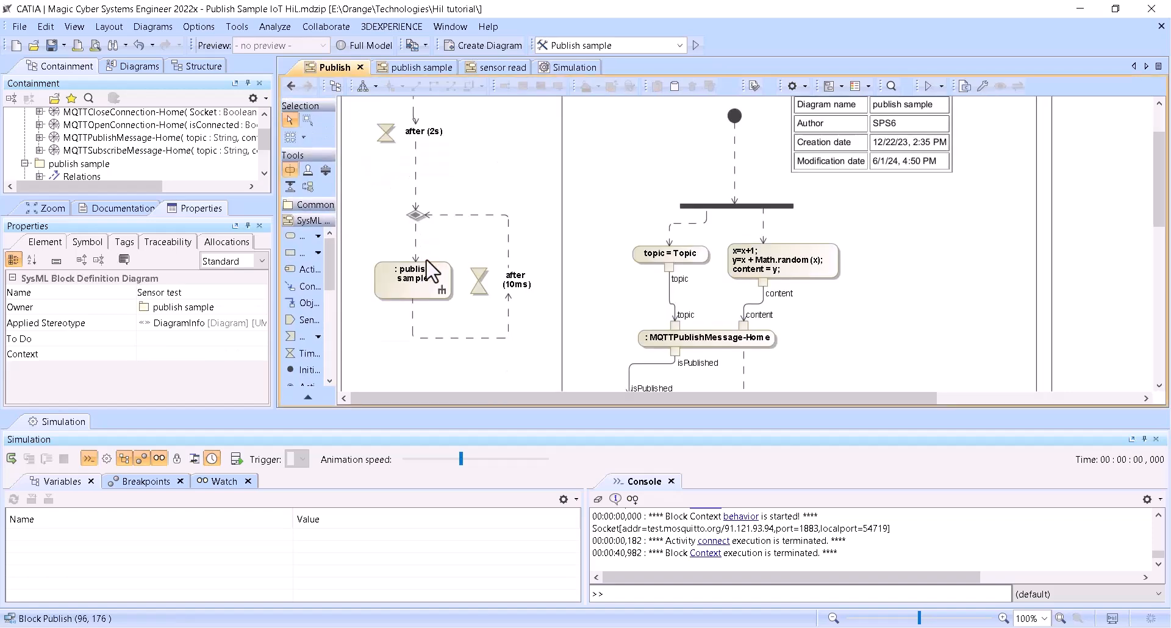
{"action": "scroll", "coordinate": [459, 235], "scroll_direction": "up", "scroll_amount": 3}
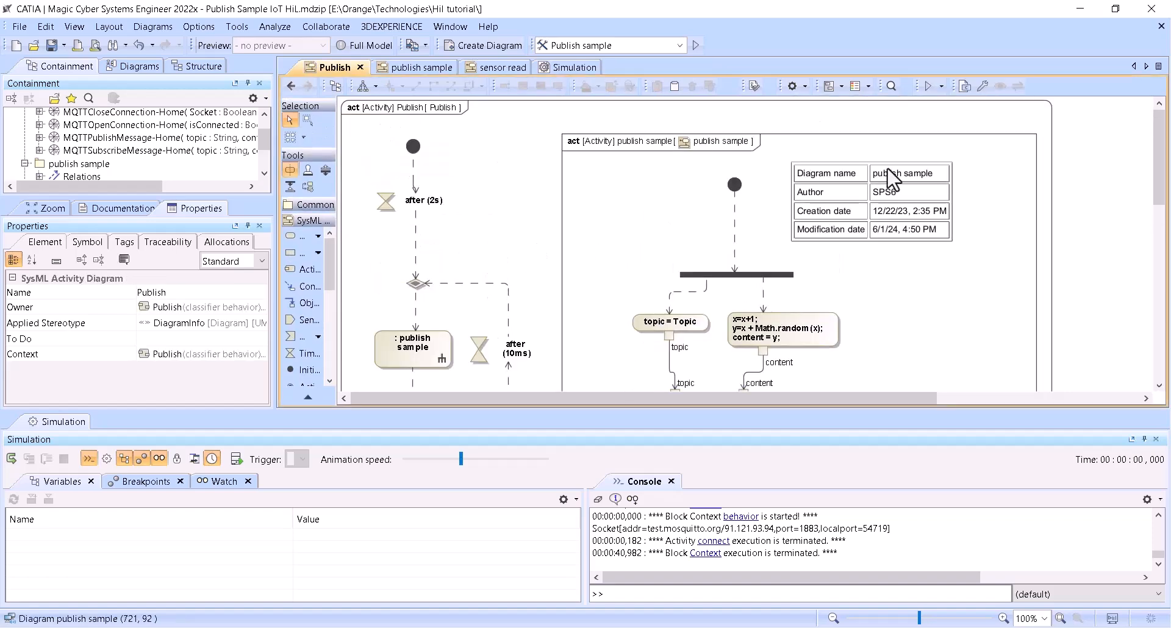
{"action": "scroll", "coordinate": [139, 164], "scroll_direction": "up", "scroll_amount": 1}
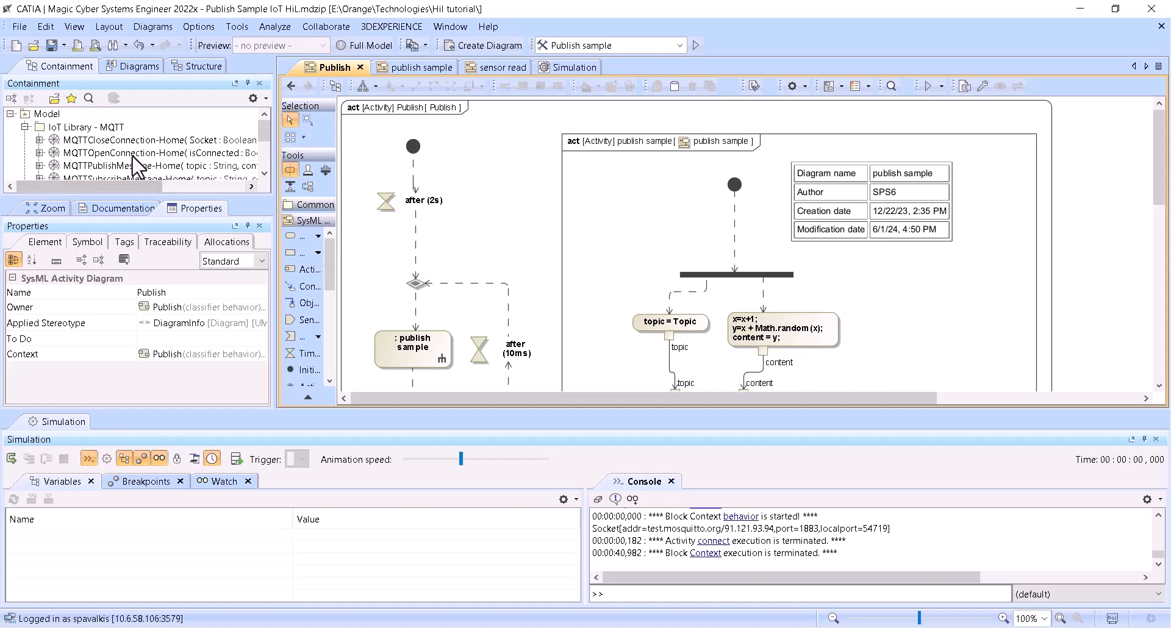
- Examine the MQTTPublishMessage-Home behavior in the IoT Library - MQTT package and its use in the publish sample activity
{"action": "left_click", "coordinate": [97, 166]}
{"action": "scroll", "coordinate": [433, 326], "scroll_direction": "down", "scroll_amount": 2}
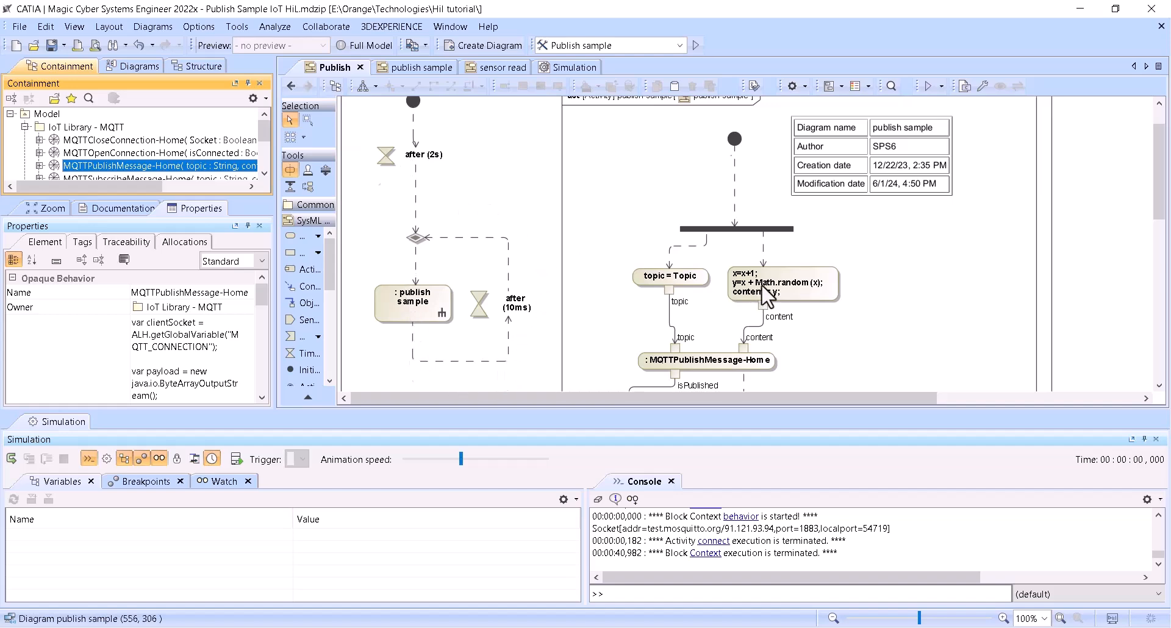
{"action": "scroll", "coordinate": [651, 282], "scroll_direction": "up", "scroll_amount": 2}
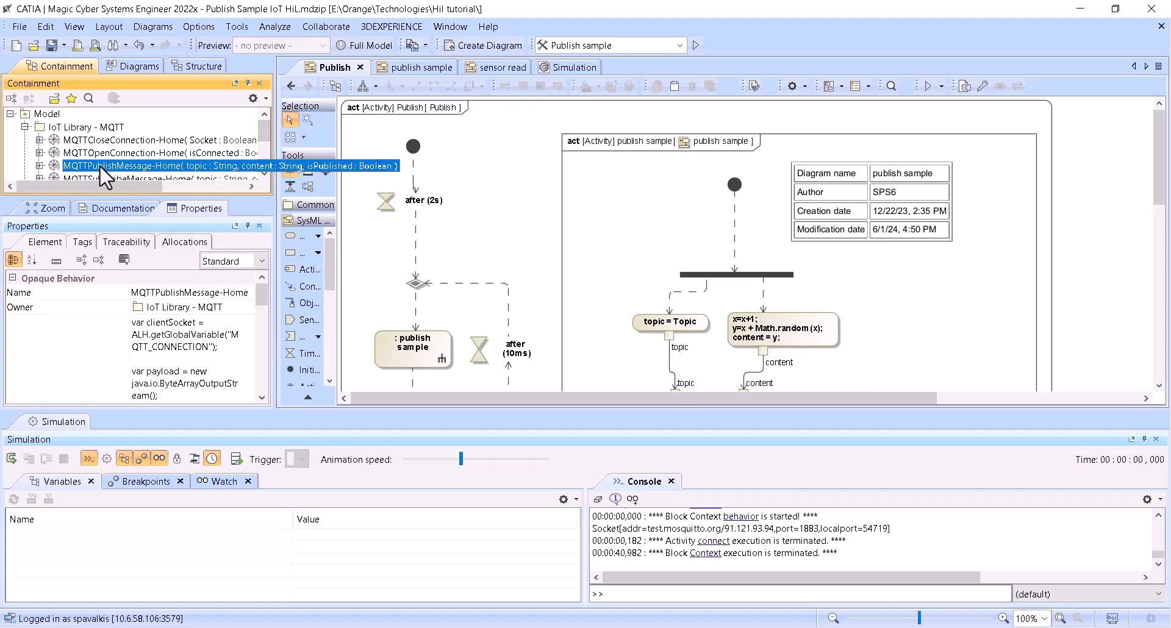
{"action": "scroll", "coordinate": [100, 165], "scroll_direction": "down", "scroll_amount": 3}
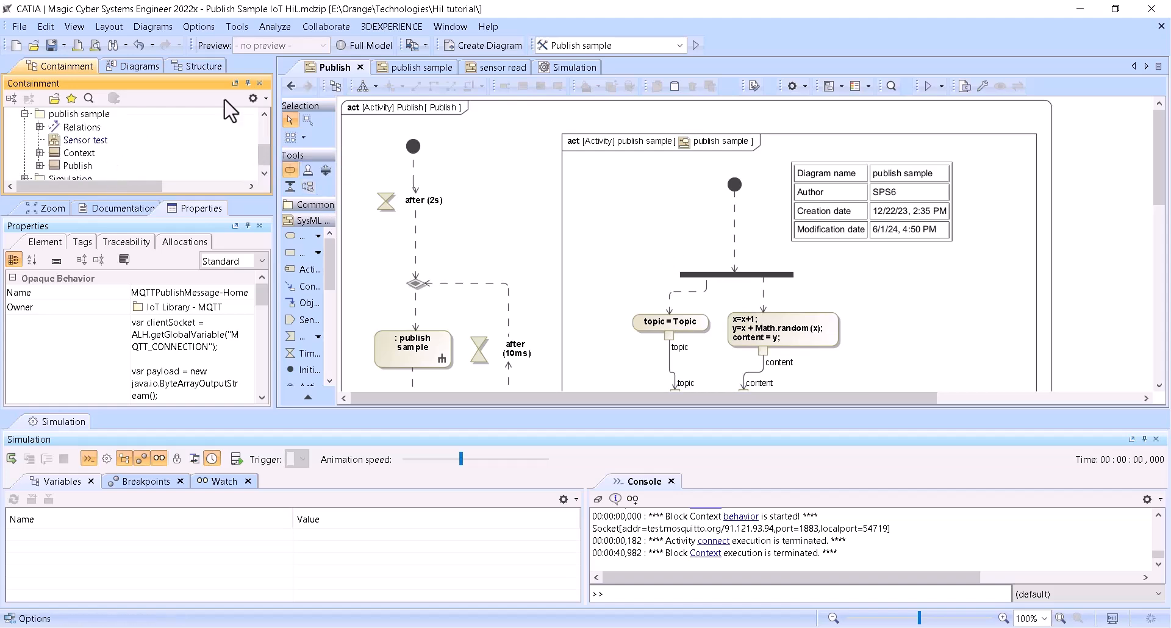
{"action": "scroll", "coordinate": [756, 244], "scroll_direction": "down", "scroll_amount": 7}
{"action": "scroll", "coordinate": [761, 235], "scroll_direction": "up", "scroll_amount": 3}
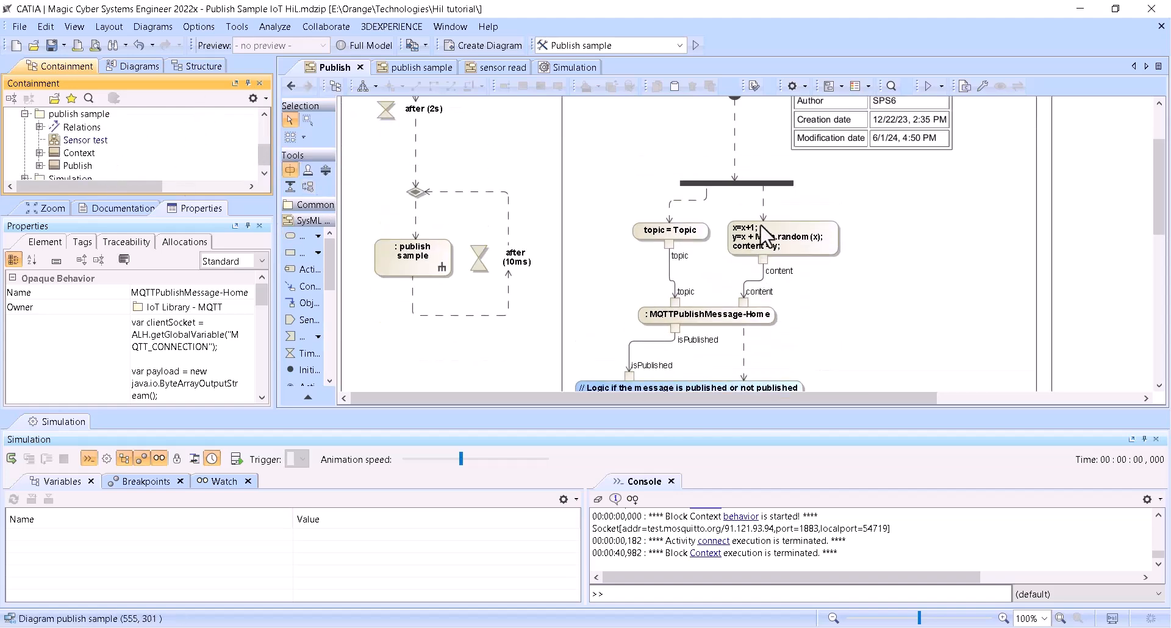
- Place an MQTTPublishMessage-Home call behavior action in the Publish activity as a demonstration and delete it again
{"action": "scroll", "coordinate": [98, 141], "scroll_direction": "up", "scroll_amount": 3}
{"action": "left_click_drag", "start_coordinate": [112, 168], "coordinate": [491, 156]}
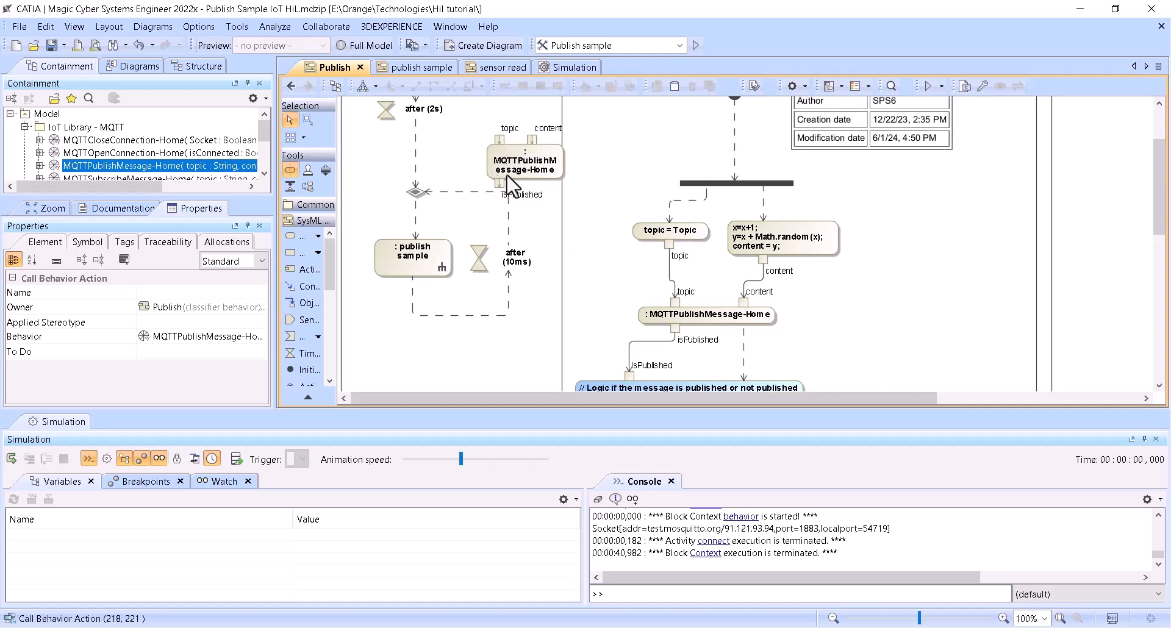
{"action": "key", "text": "Delete"}
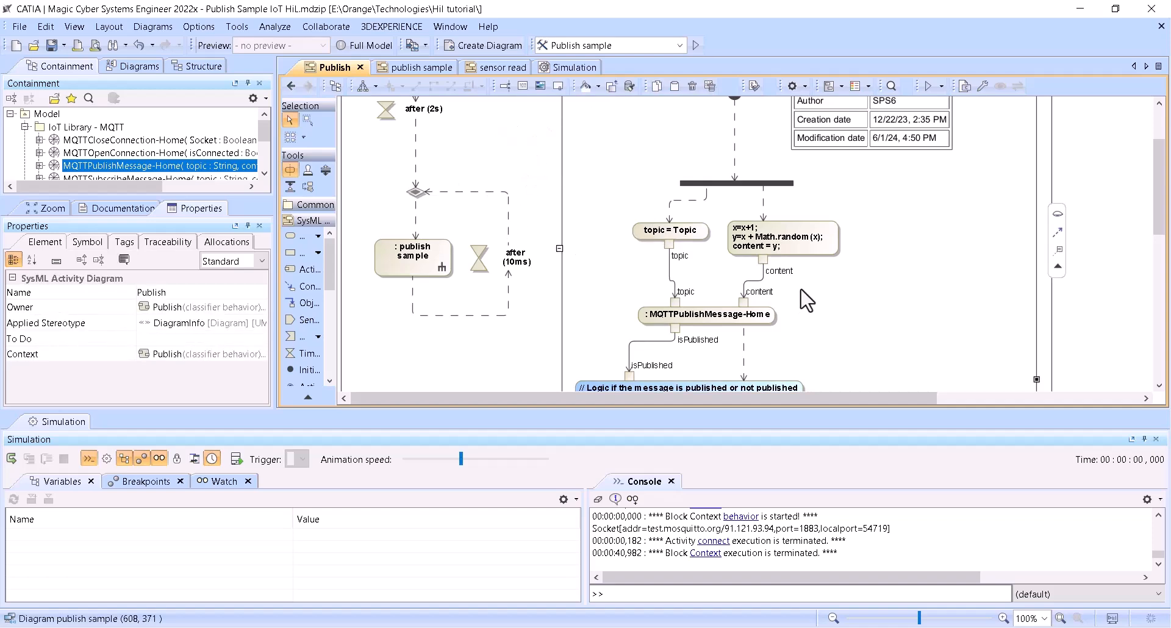
- Open the nested publish sample activity diagram and examine its topic, content and message publishing actions
{"action": "double_click", "coordinate": [800, 288]}
{"action": "scroll", "coordinate": [579, 236], "scroll_direction": "down", "scroll_amount": 3}
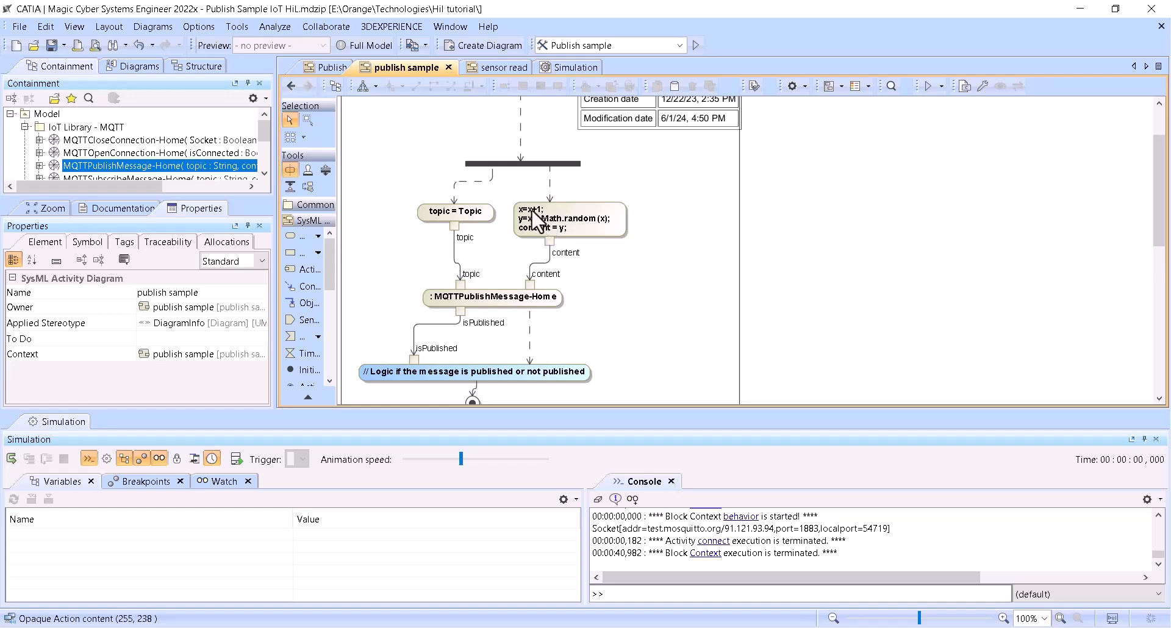
- In the Sensor test block definition diagram, set the Publish block's Topic default value to SP/Home/My123
{"action": "left_click", "coordinate": [292, 86]}
{"action": "left_click", "coordinate": [292, 88]}
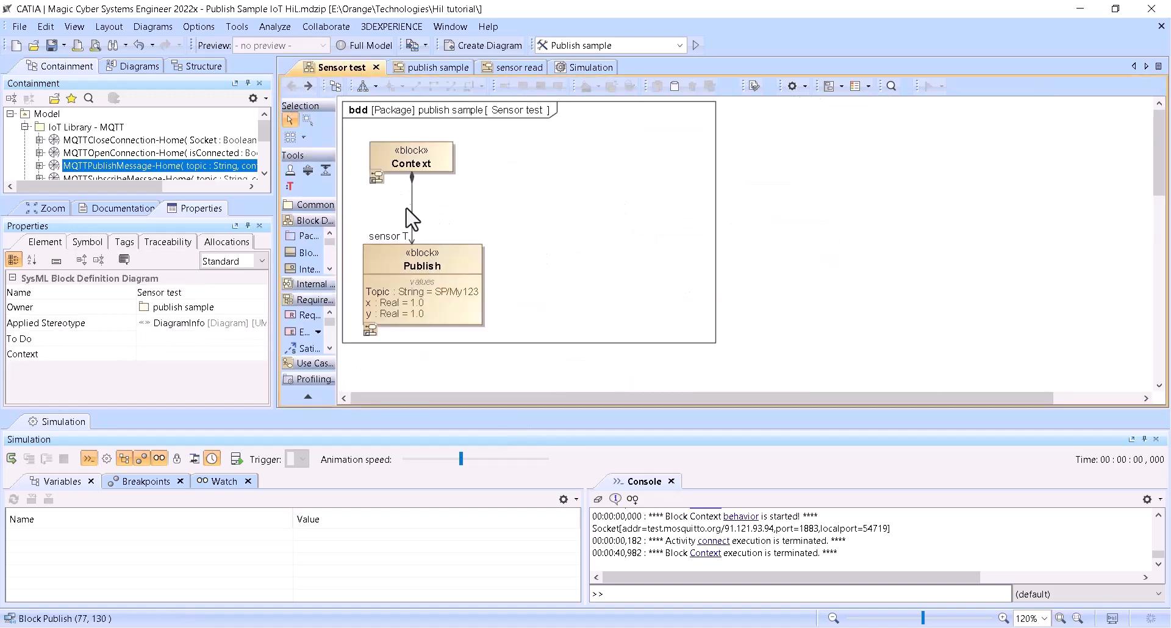
{"action": "left_click", "coordinate": [448, 293]}
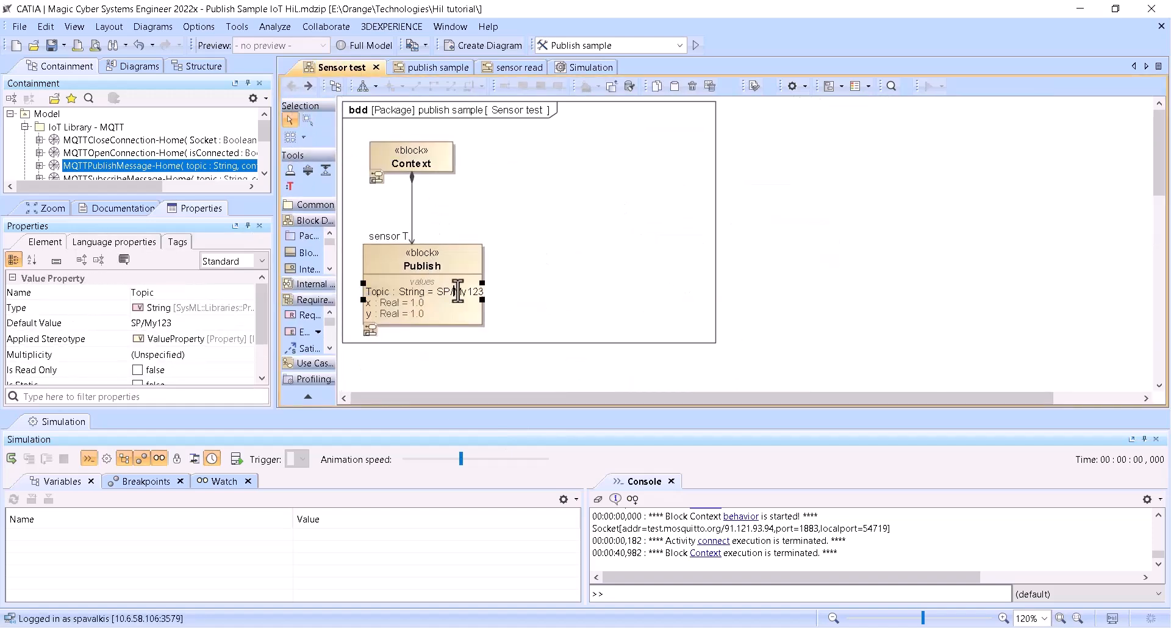
{"action": "left_click", "coordinate": [482, 293]}
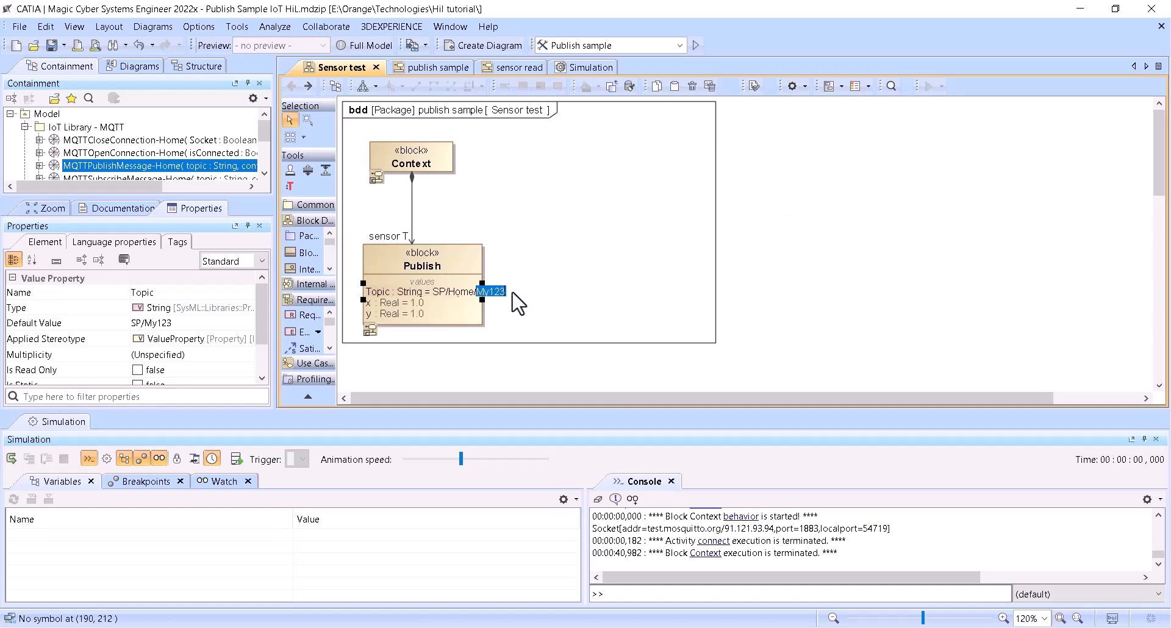
{"action": "left_click", "coordinate": [513, 293]}
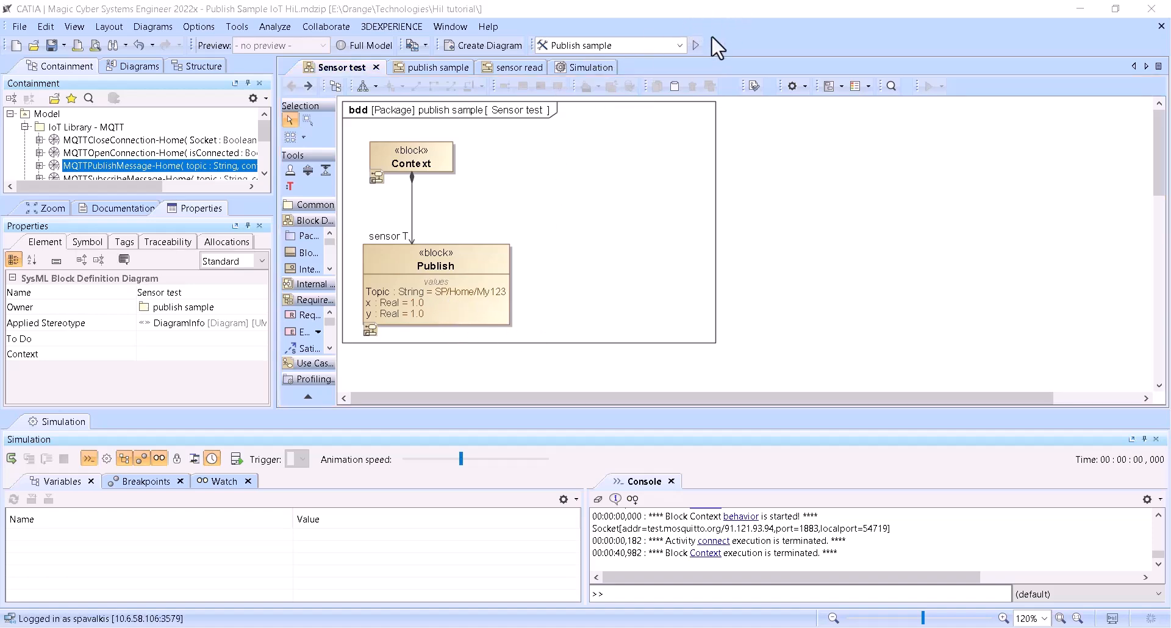
- Run the Publish sample simulation and move the sensor T.y plot off the block diagram
{"action": "left_click", "coordinate": [696, 45]}
{"action": "left_click_drag", "start_coordinate": [628, 130], "coordinate": [871, 200]}
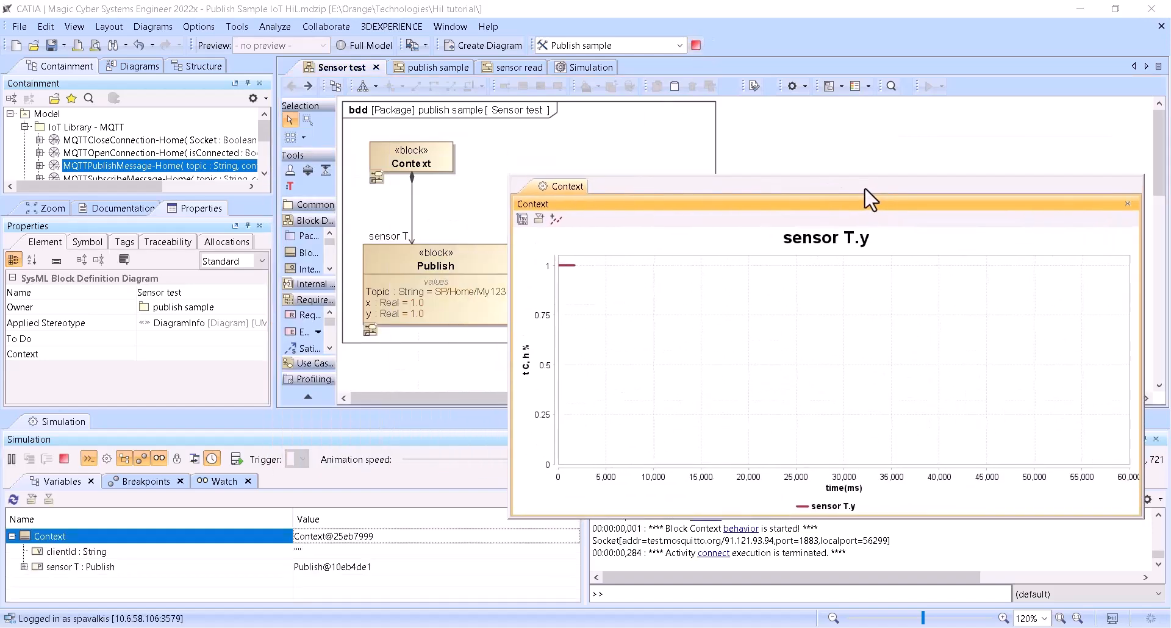
- Bring up the running Publish activity diagram, move the plot off its publishing loop and set the animation speed near maximum
{"action": "left_click", "coordinate": [420, 62]}
{"action": "left_click", "coordinate": [496, 67]}
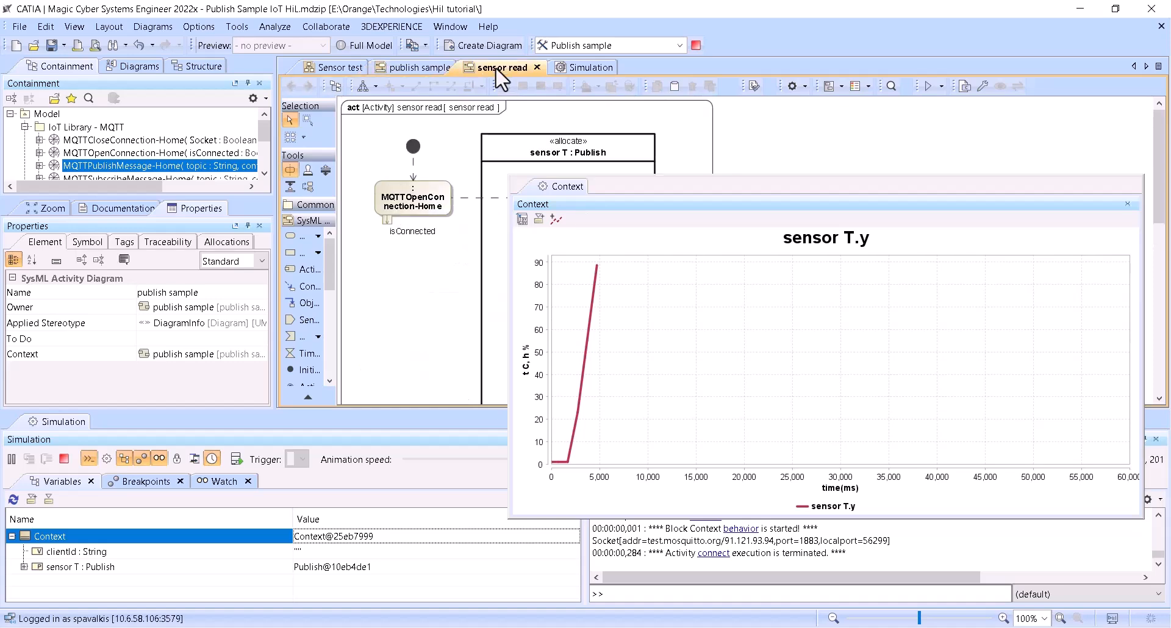
{"action": "left_click", "coordinate": [386, 66]}
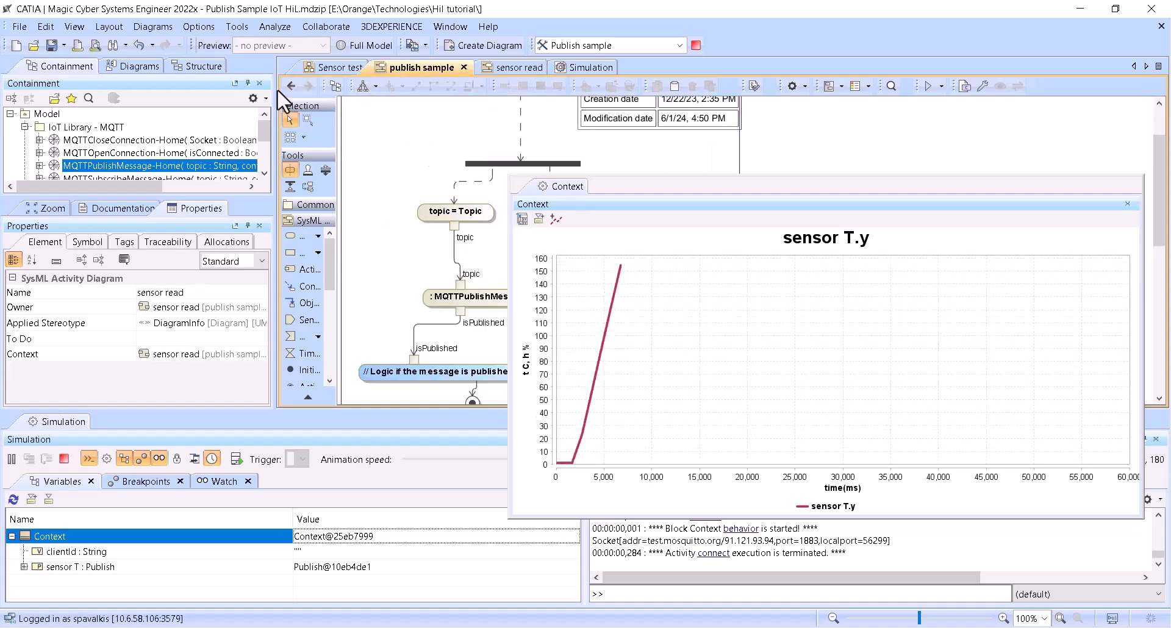
{"action": "left_click", "coordinate": [291, 86]}
{"action": "left_click_drag", "start_coordinate": [648, 202], "coordinate": [765, 133]}
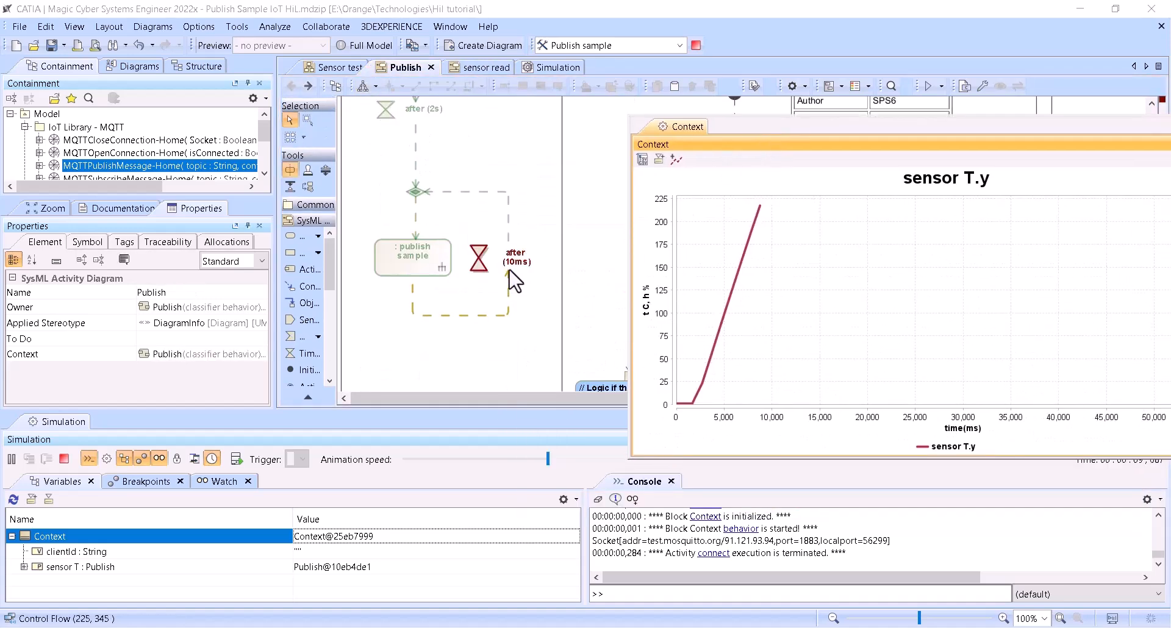
{"action": "left_click", "coordinate": [536, 461]}
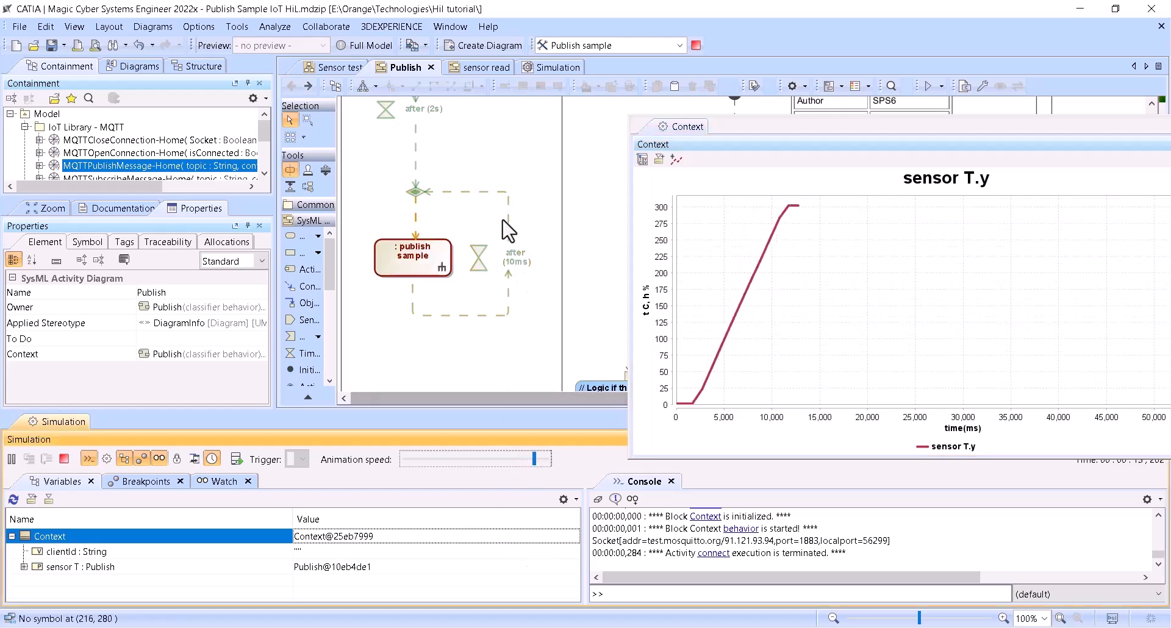
- Switch to MQTT Explorer, disconnect from the broker and open the advanced settings of the test.mosquitto.org connection
{"action": "left_click", "coordinate": [808, 627]}
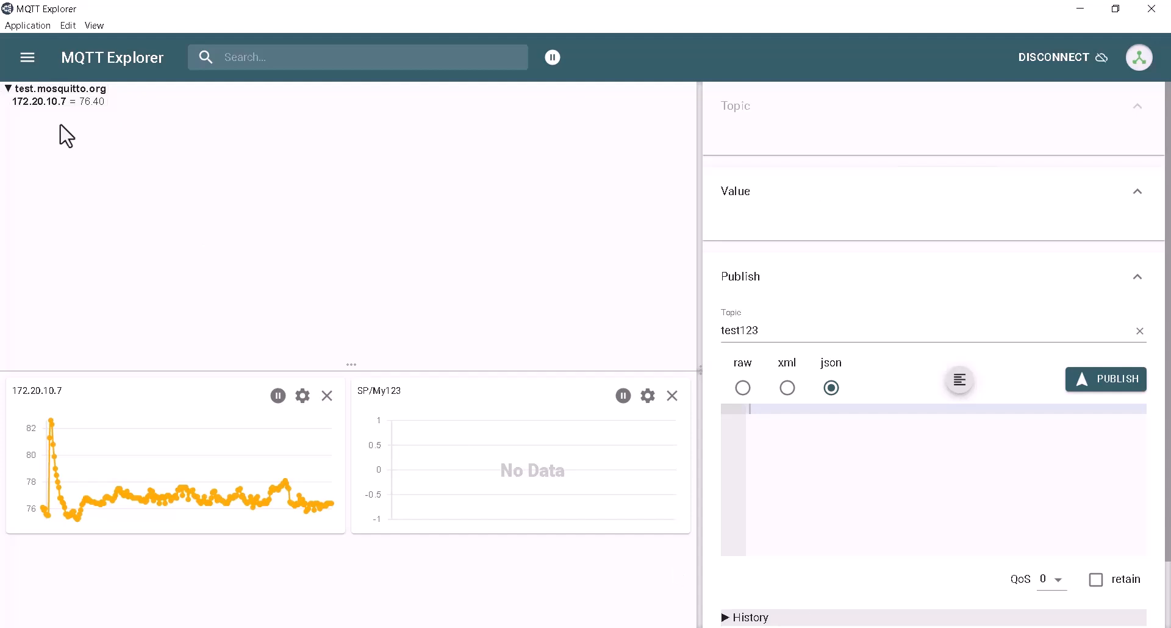
{"action": "left_click_drag", "start_coordinate": [210, 13], "coordinate": [275, 27]}
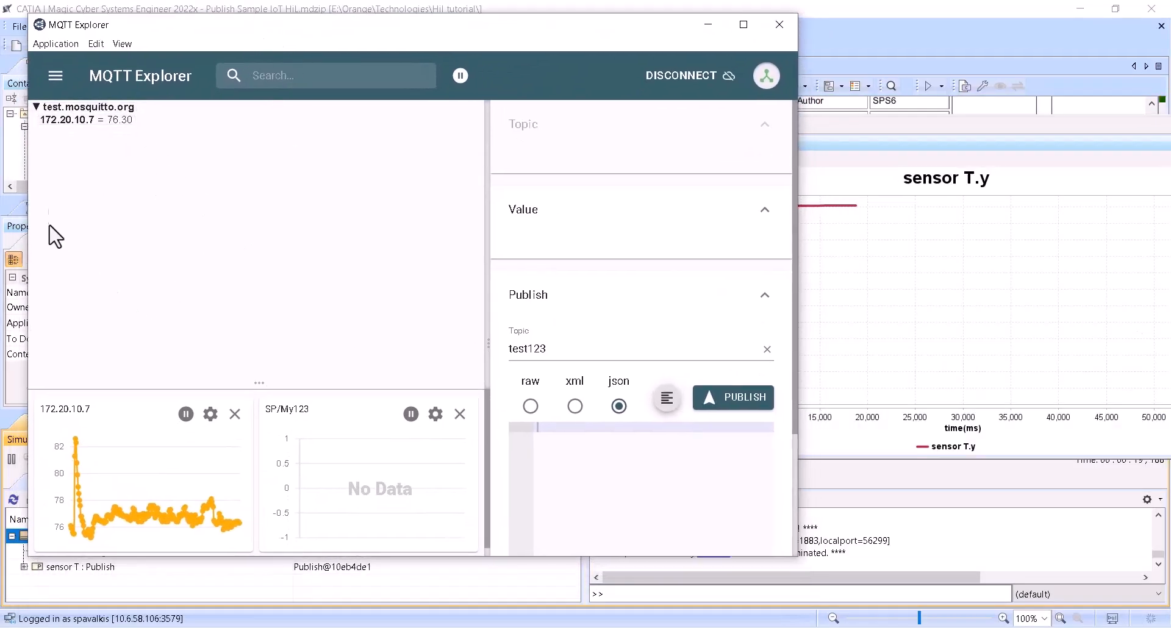
{"action": "left_click", "coordinate": [729, 75]}
{"action": "left_click", "coordinate": [409, 437]}
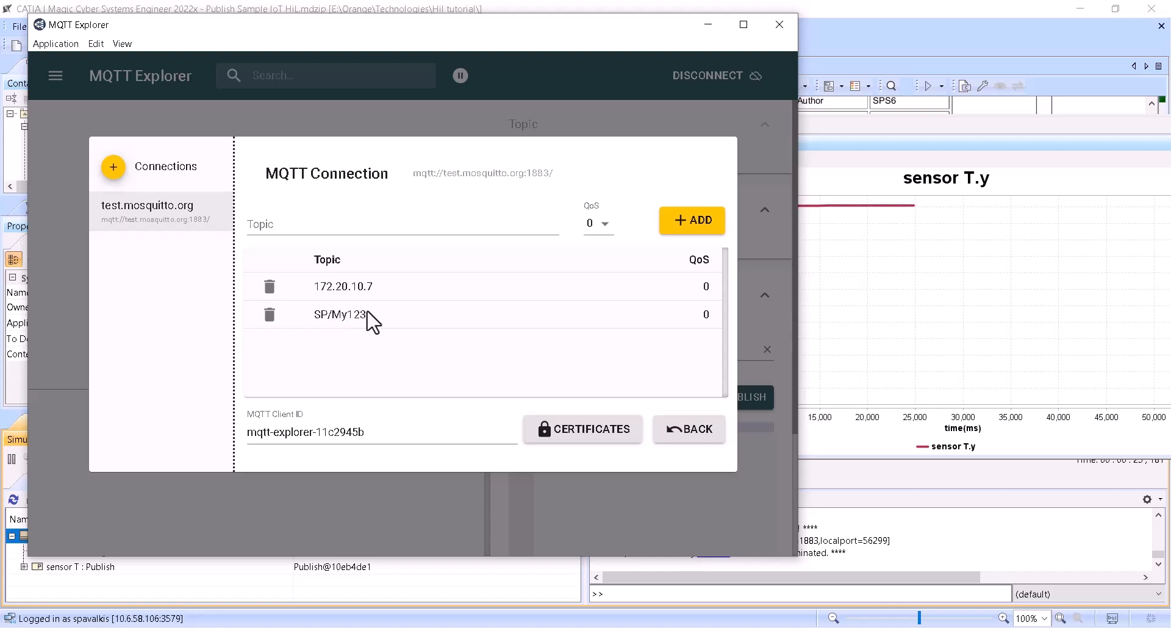
- Replace the SP/My123 subscription with SP/Home/My123 and reconnect to the test.mosquitto.org broker
{"action": "left_click", "coordinate": [271, 314]}
{"action": "left_click", "coordinate": [299, 224]}
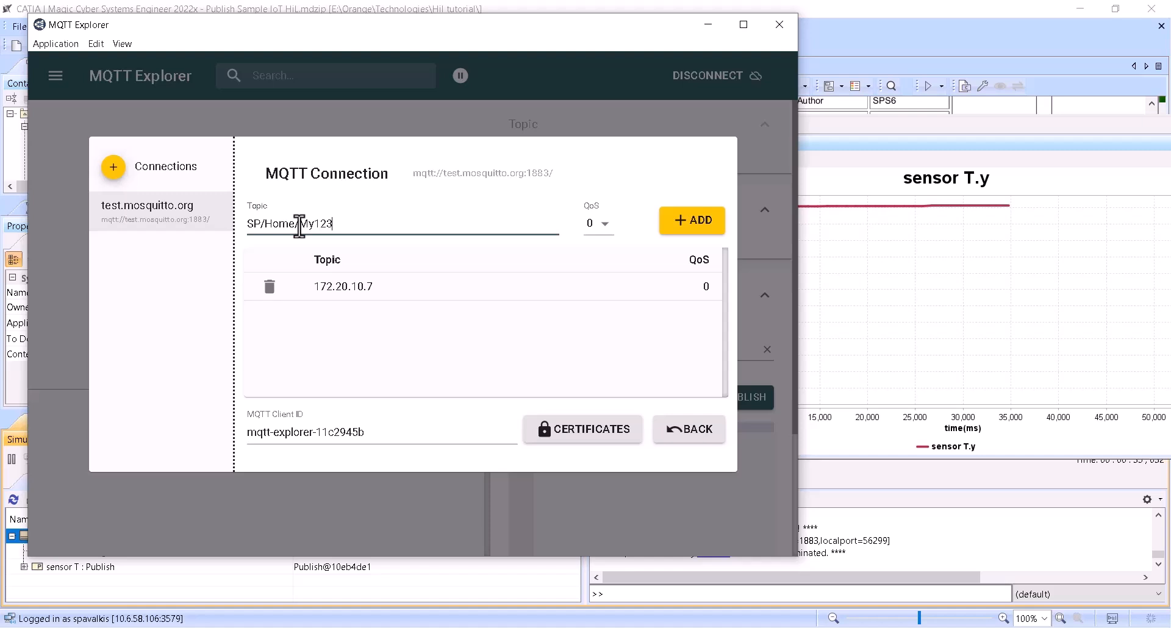
{"action": "left_click", "coordinate": [681, 226]}
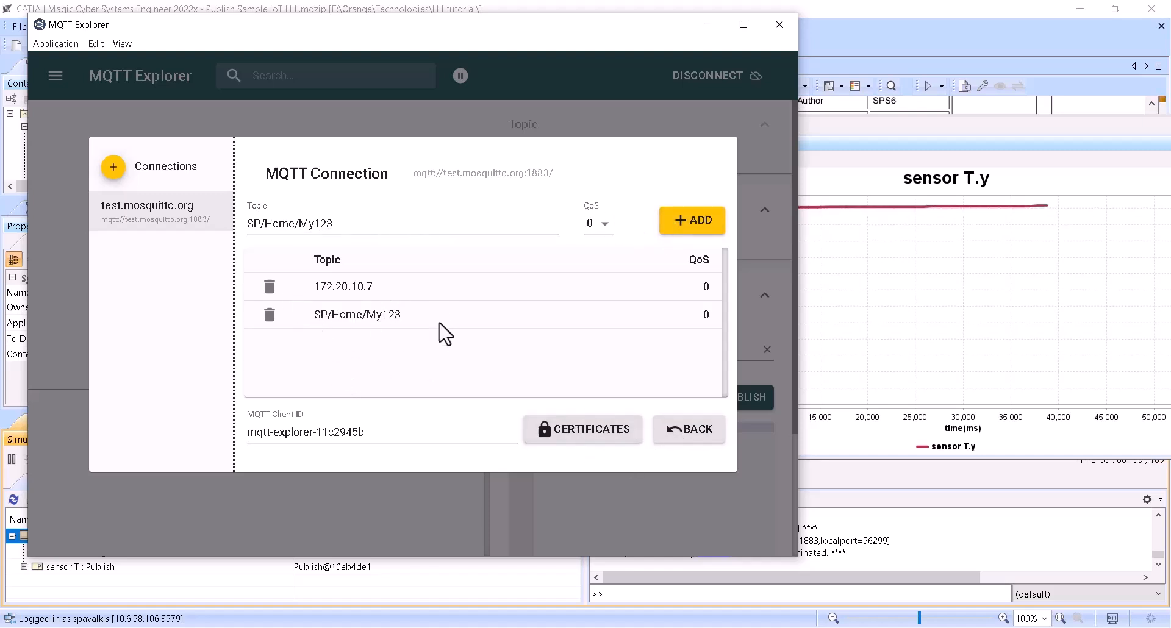
{"action": "left_click", "coordinate": [672, 441]}
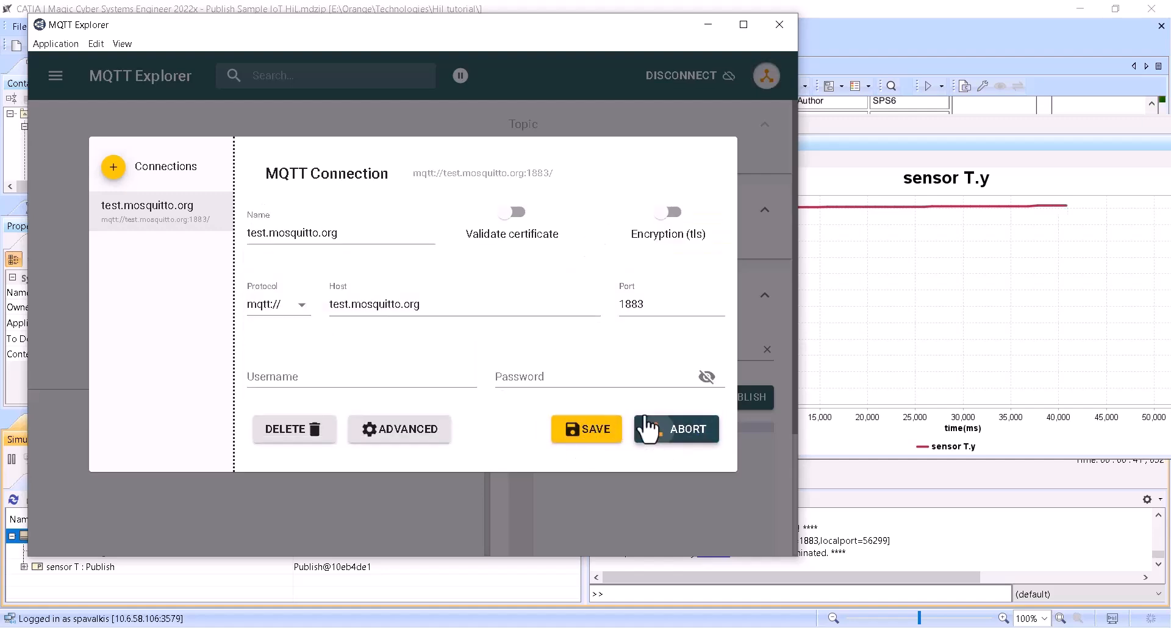
{"action": "left_click", "coordinate": [648, 437]}
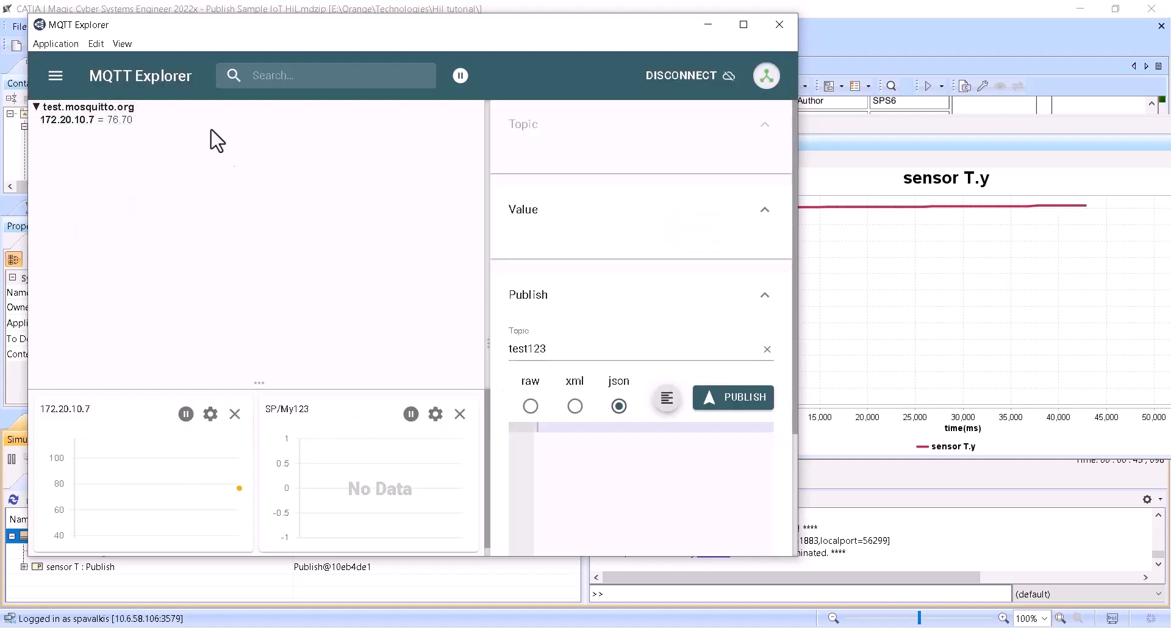
- Move MQTT Explorer off the model and expand the sensor T part in the simulation variables to check its values
{"action": "left_click_drag", "start_coordinate": [431, 28], "coordinate": [785, 71]}
{"action": "left_click_drag", "start_coordinate": [580, 79], "coordinate": [798, 357]}
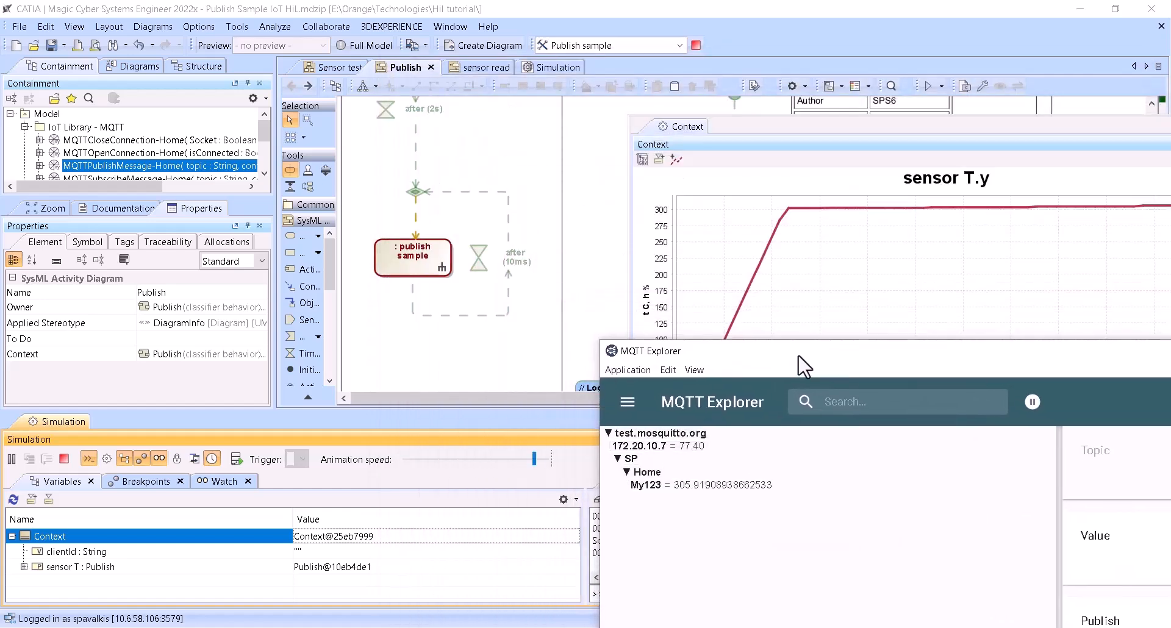
{"action": "left_click", "coordinate": [24, 567]}
{"action": "scroll", "coordinate": [320, 577], "scroll_direction": "down", "scroll_amount": 1}
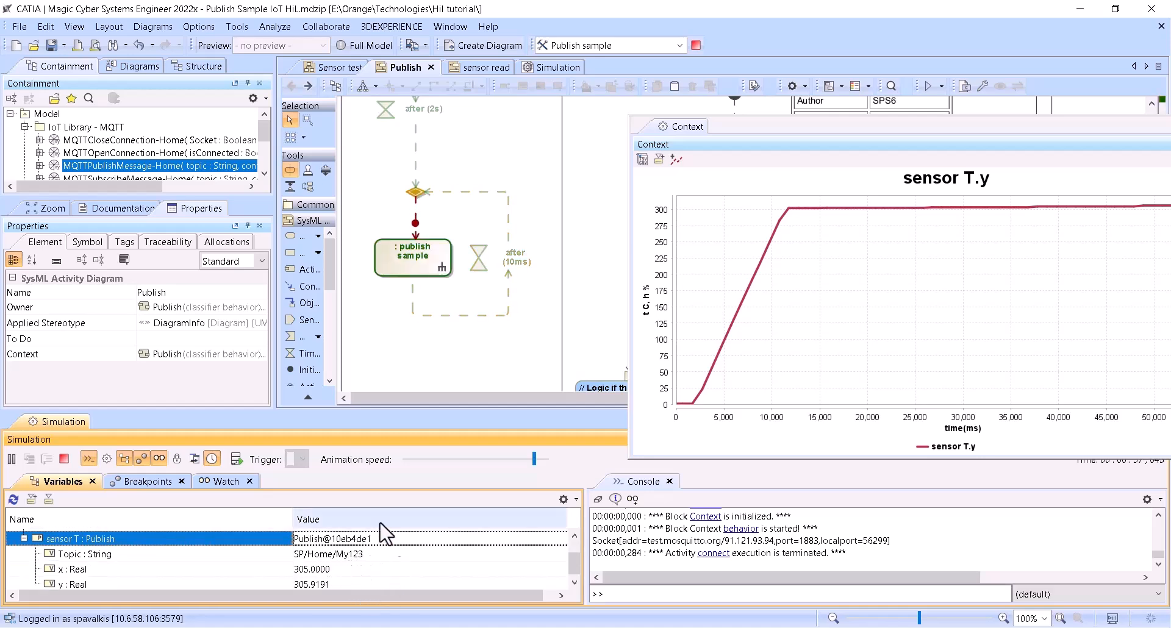
- Move the sensor T.y plot fully into view and raise the simulation's animation speed slightly
{"action": "left_click_drag", "start_coordinate": [787, 136], "coordinate": [667, 131]}
{"action": "left_click_drag", "start_coordinate": [536, 462], "coordinate": [538, 461]}
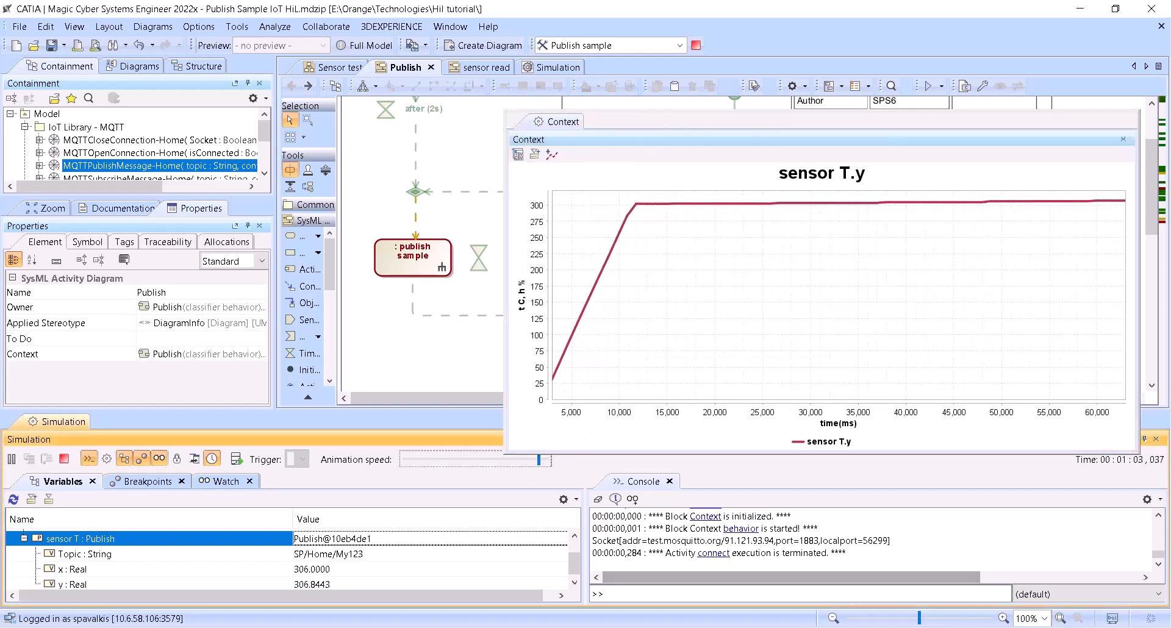
- Switch to MQTT Explorer and show the value history of the SP/Home/My123 topic
{"action": "key", "text": "alt+Tab"}
{"action": "left_click_drag", "start_coordinate": [704, 350], "coordinate": [408, 128]}
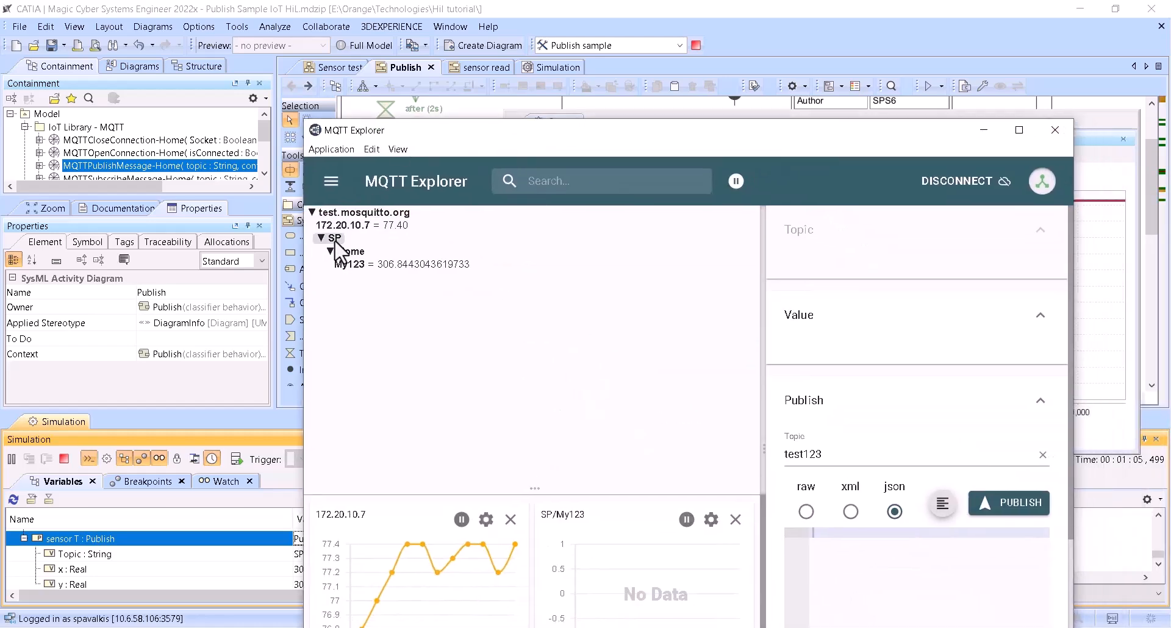
{"action": "left_click", "coordinate": [366, 269]}
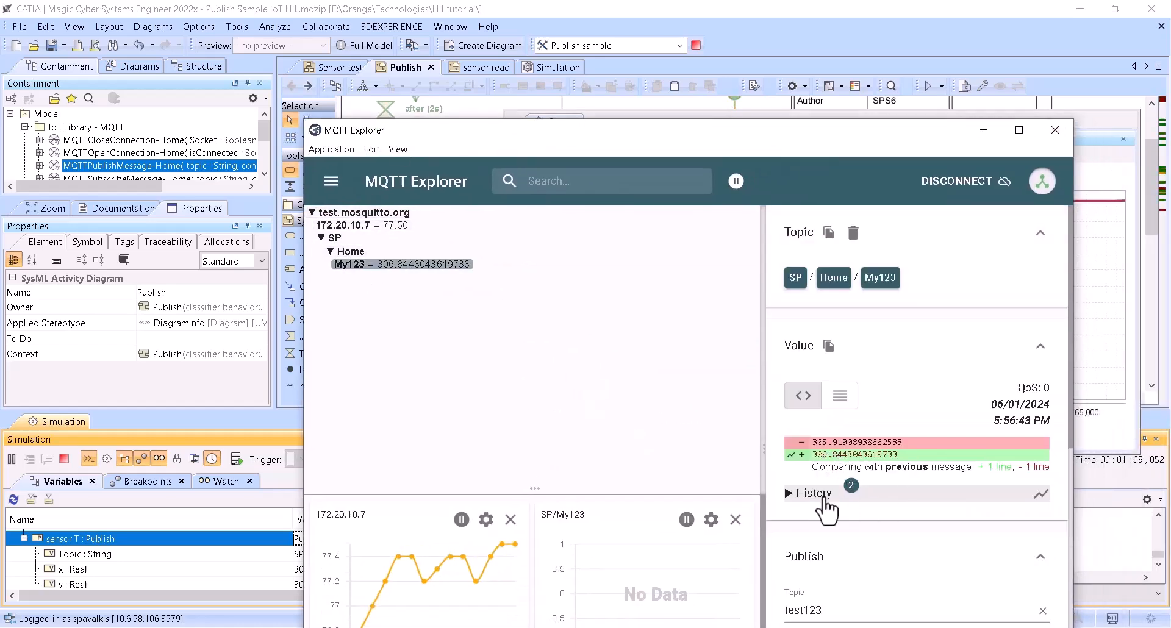
{"action": "left_click", "coordinate": [805, 495]}
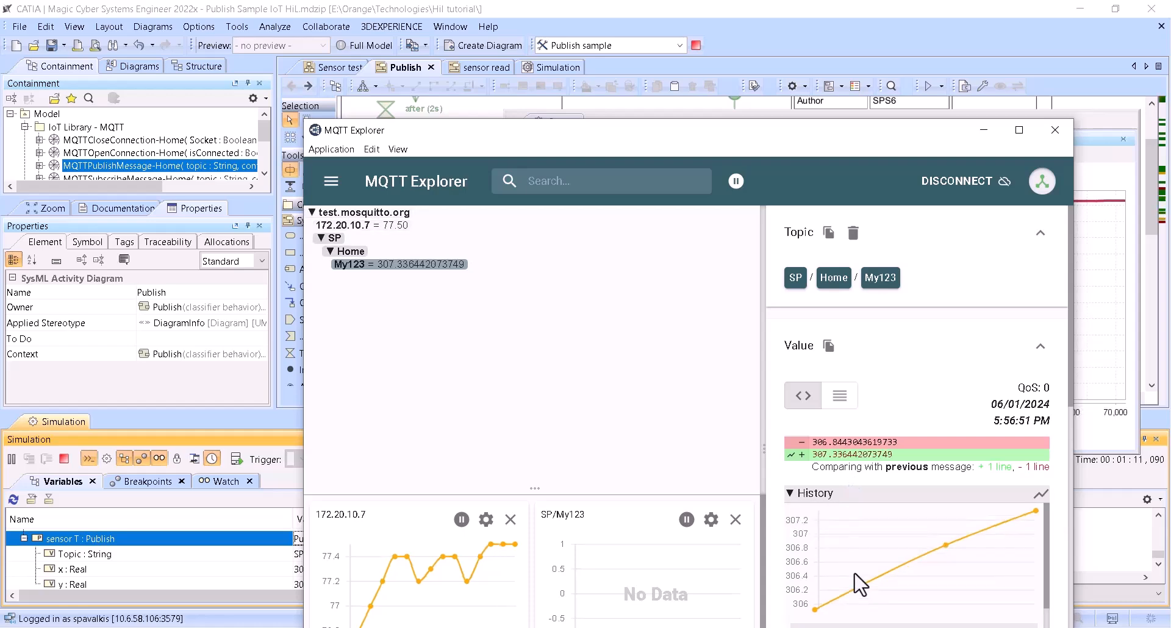
- Move MQTT Explorer clear of the plot, remove the empty SP/My123 chart and add a chart for the SP/Home/My123 topic
{"action": "left_click_drag", "start_coordinate": [811, 130], "coordinate": [555, 12]}
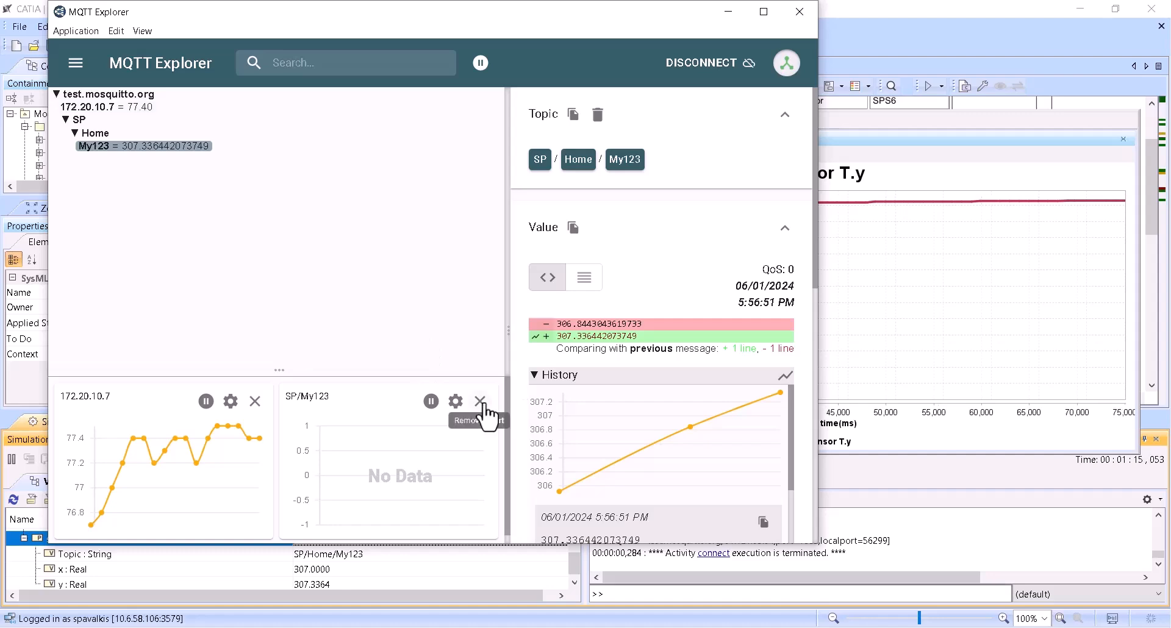
{"action": "left_click", "coordinate": [480, 401]}
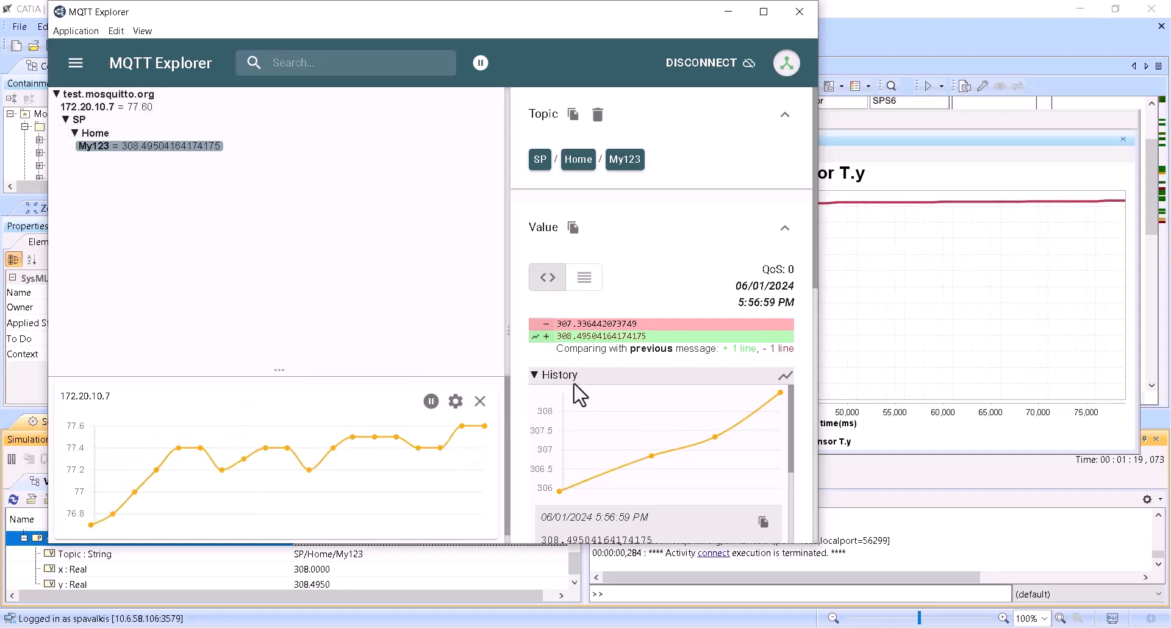
{"action": "left_click_drag", "start_coordinate": [572, 336], "coordinate": [571, 345]}
{"action": "left_click", "coordinate": [539, 345]}
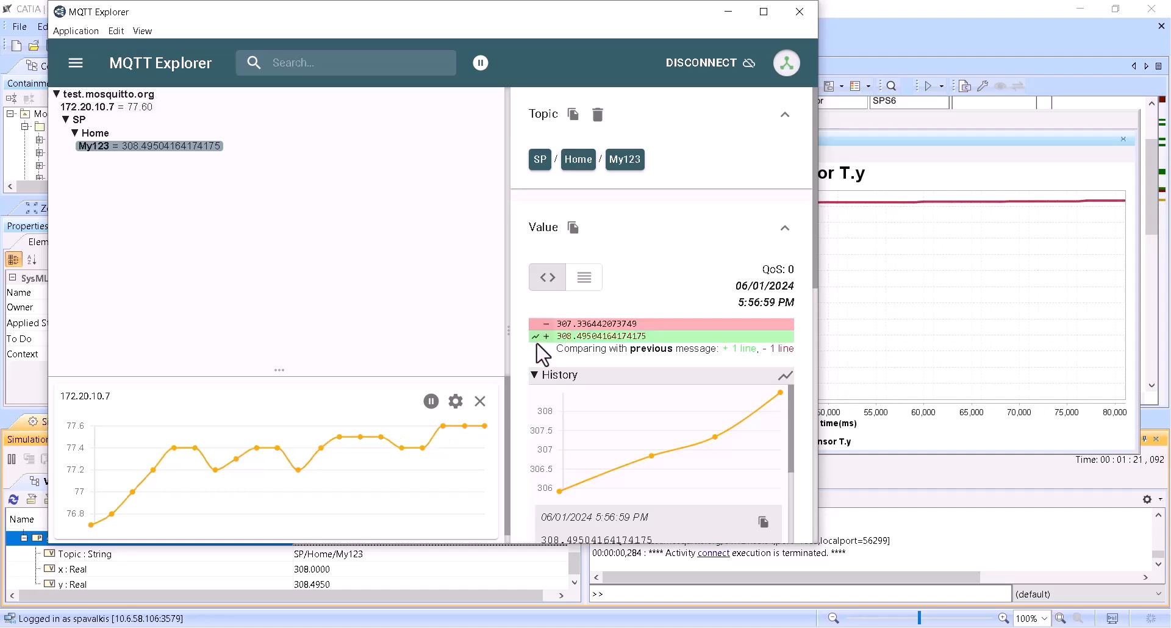
{"action": "left_click", "coordinate": [785, 376]}
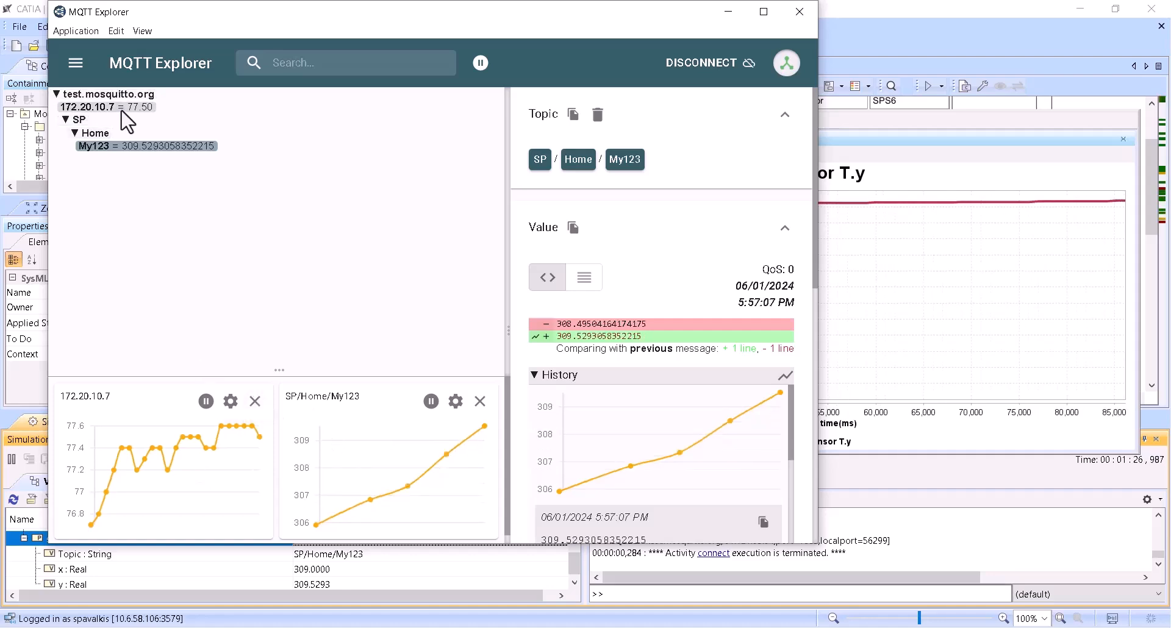
- Tile MQTT Explorer and the Publish Sample IoT HiL model window side by side, with the sensor T.y plot over the model half
{"action": "left_click_drag", "start_coordinate": [358, 20], "coordinate": [4, 104]}
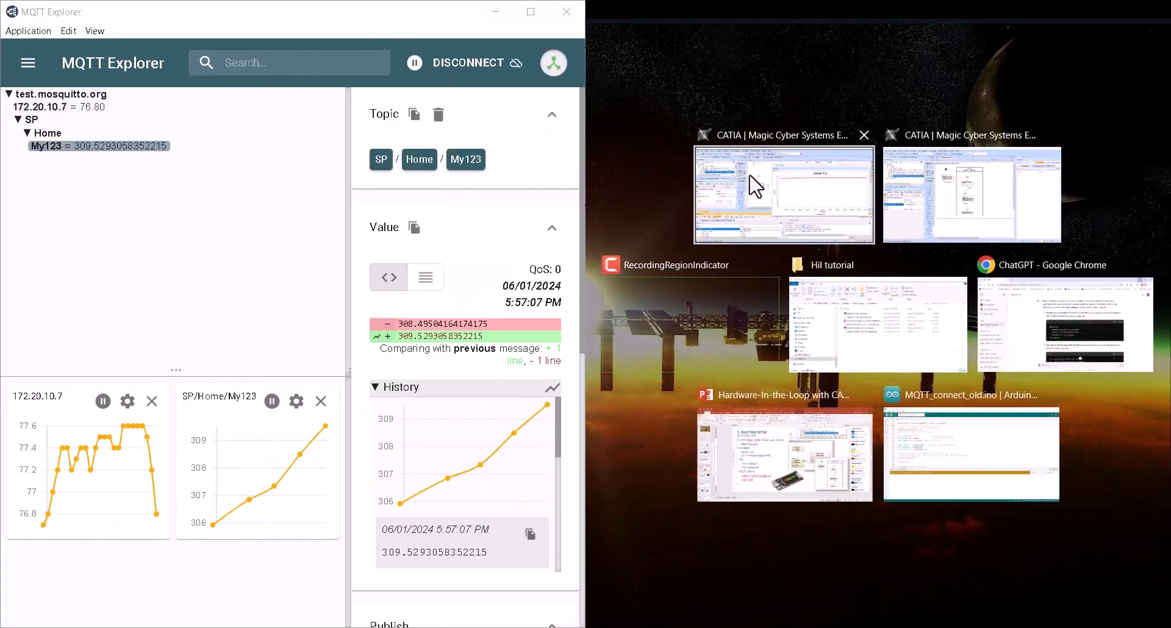
{"action": "left_click", "coordinate": [731, 174]}
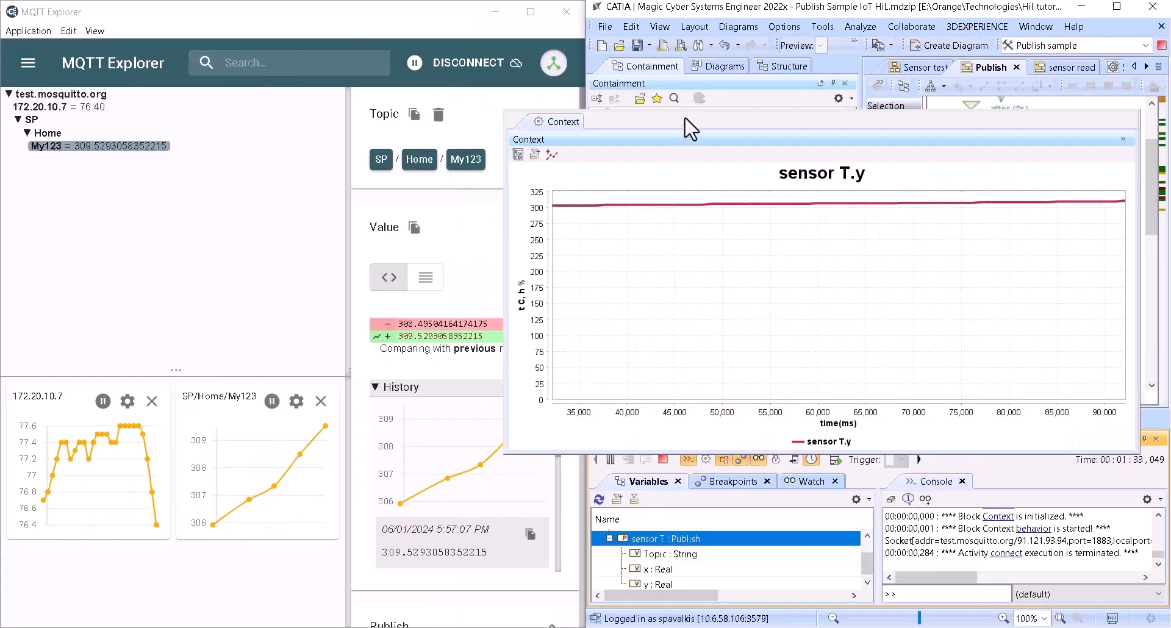
{"action": "left_click_drag", "start_coordinate": [685, 118], "coordinate": [726, 82]}
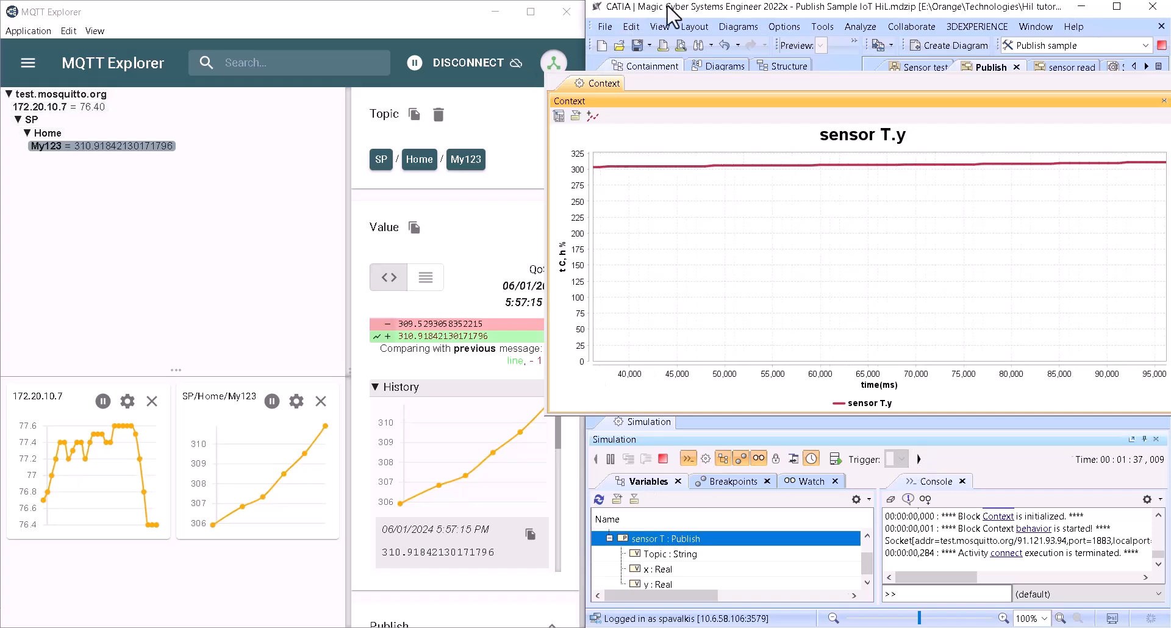
- Release the Publish Sample IoT HiL model window from the half-screen layout and maximize it again
{"action": "left_click_drag", "start_coordinate": [667, 13], "coordinate": [557, 77]}
{"action": "left_click_drag", "start_coordinate": [1000, 72], "coordinate": [908, 144]}
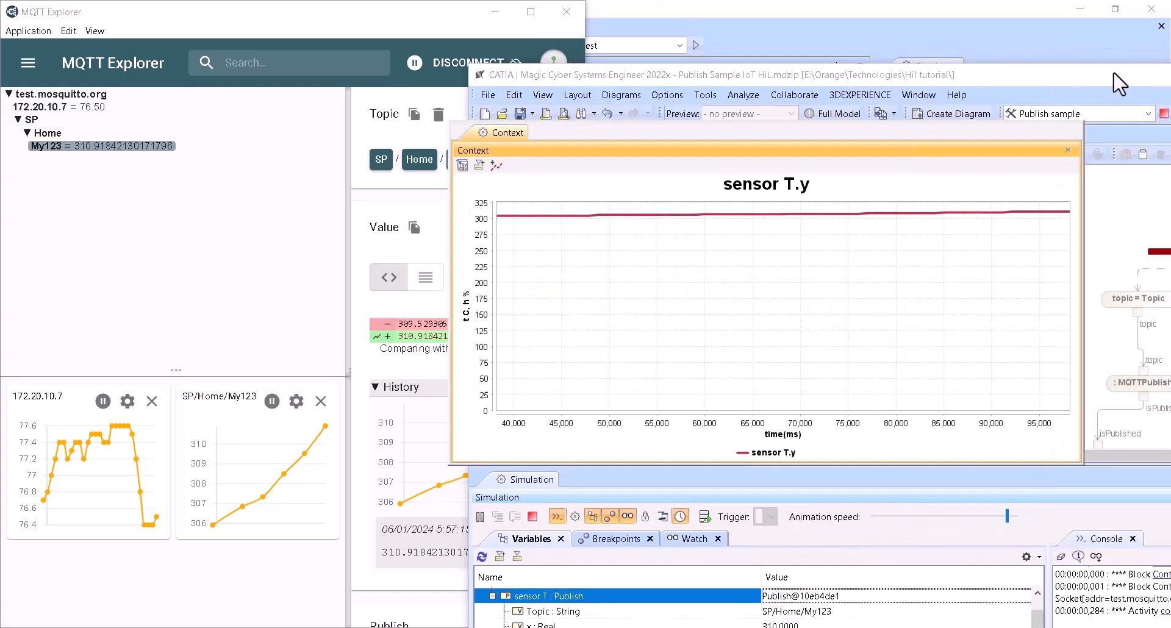
{"action": "left_click_drag", "start_coordinate": [1120, 79], "coordinate": [916, 81]}
{"action": "left_click_drag", "start_coordinate": [1009, 74], "coordinate": [805, 82]}
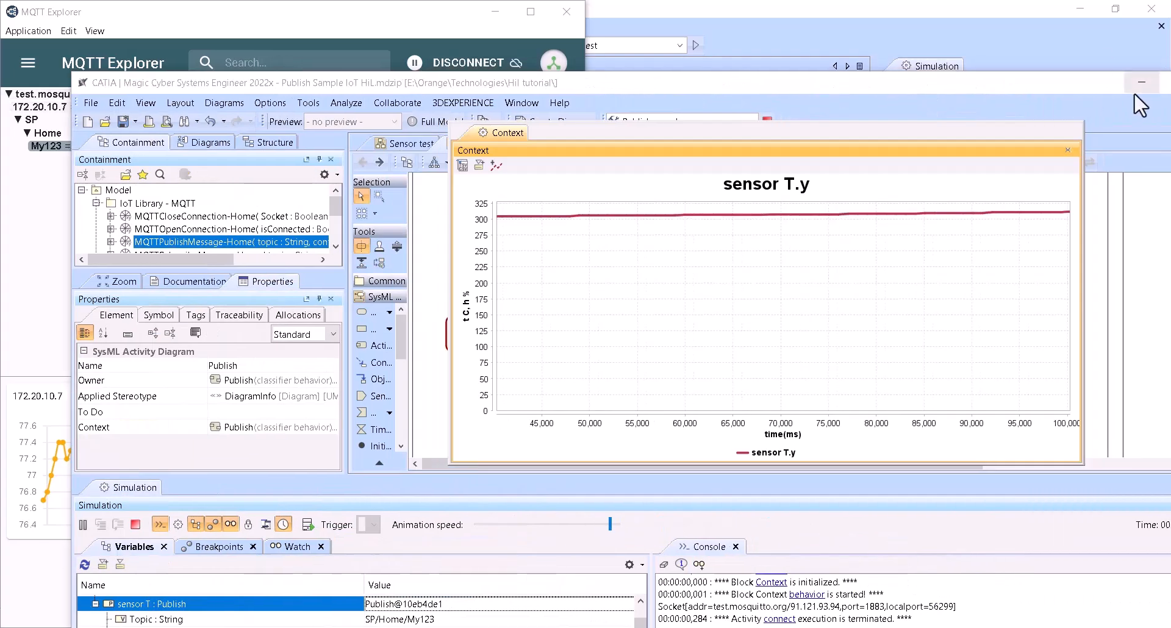
{"action": "left_click_drag", "start_coordinate": [1084, 84], "coordinate": [993, 89]}
{"action": "left_click", "coordinate": [1085, 87]}
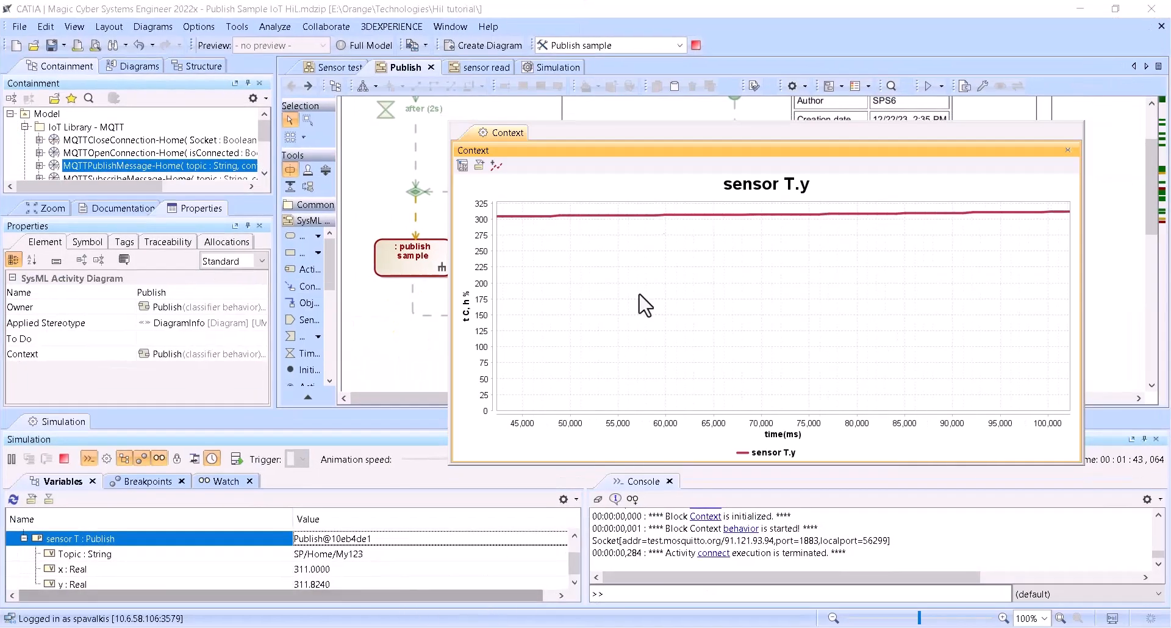
- Move the sensor T.y plot clear of the simulation controls and raise the animation speed to its maximum
{"action": "left_click_drag", "start_coordinate": [671, 126], "coordinate": [695, 91]}
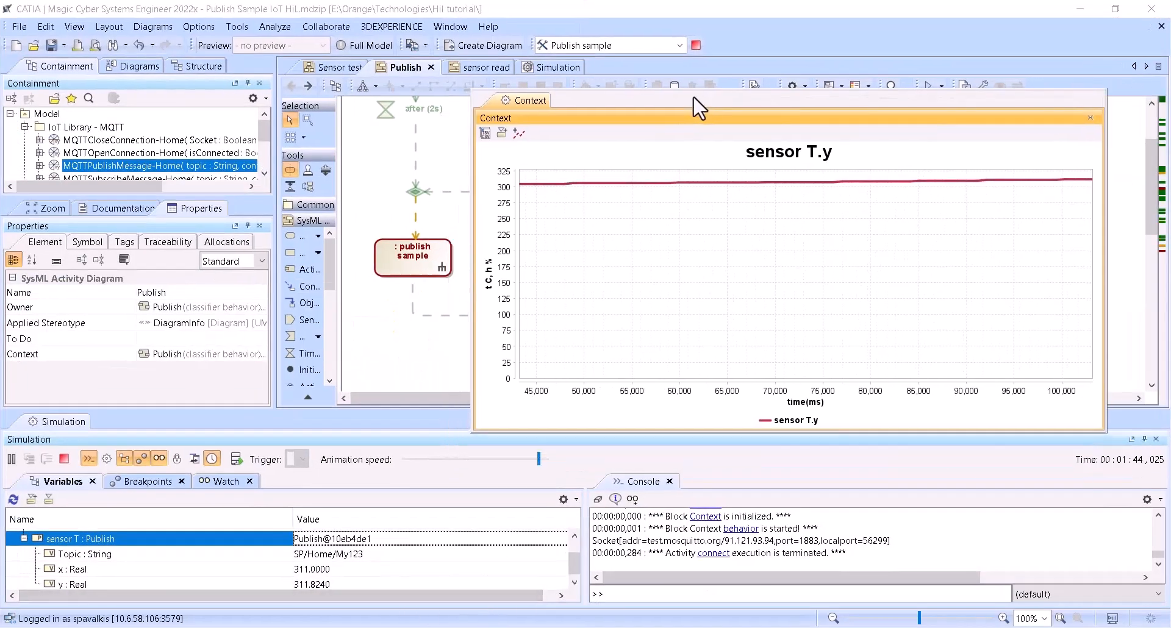
{"action": "left_click", "coordinate": [546, 456]}
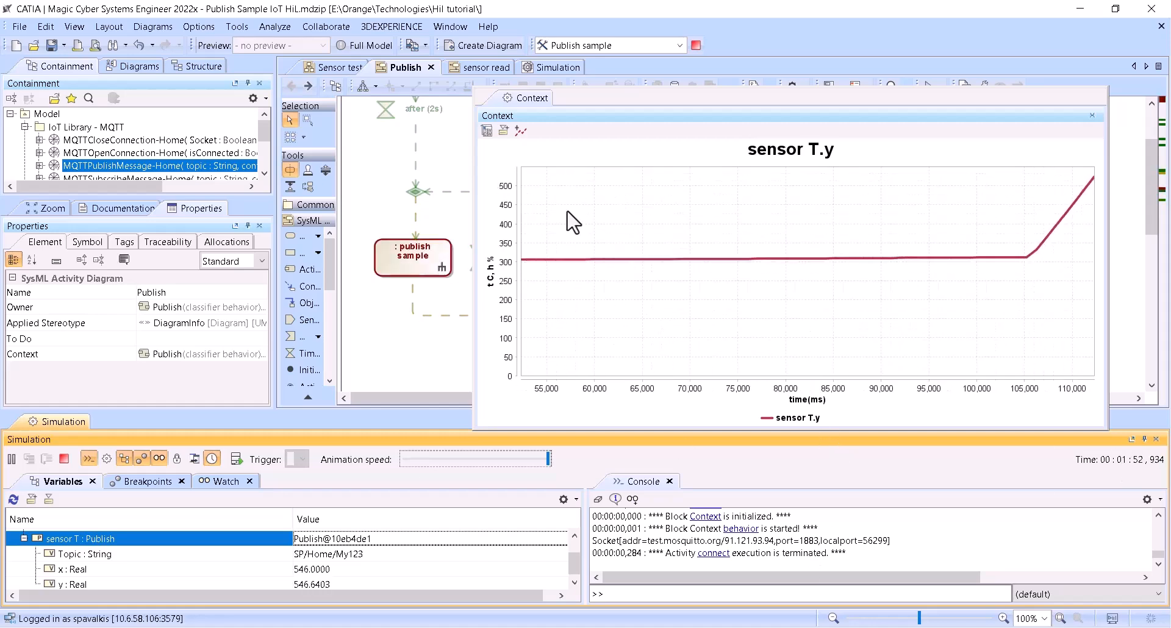
- Show the Sensor test diagram, and switch to MQTT Explorer to inspect the SP/Home/My123 chart at the higher publishing rate
{"action": "left_click", "coordinate": [350, 66]}
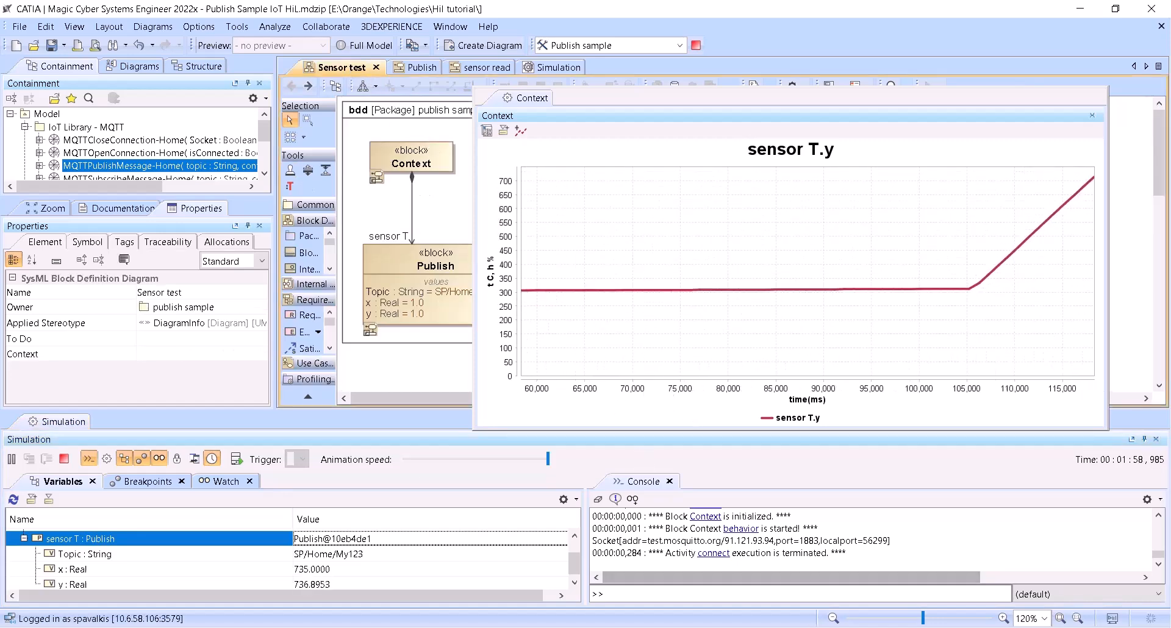
{"action": "mouse_move", "coordinate": [838, 627]}
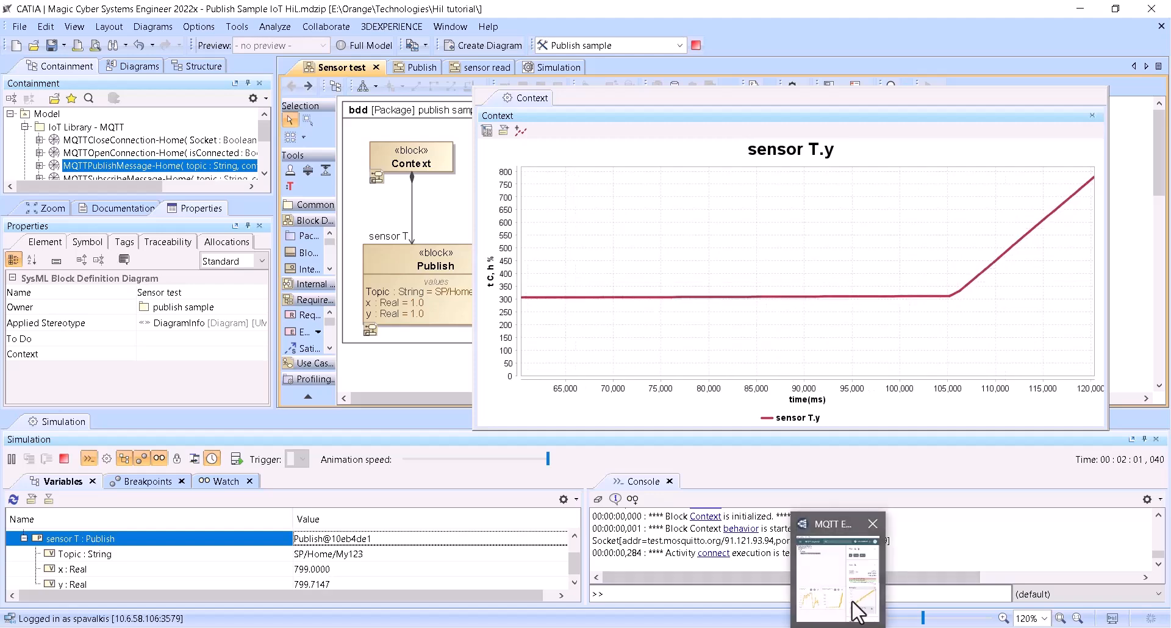
{"action": "left_click", "coordinate": [838, 580]}
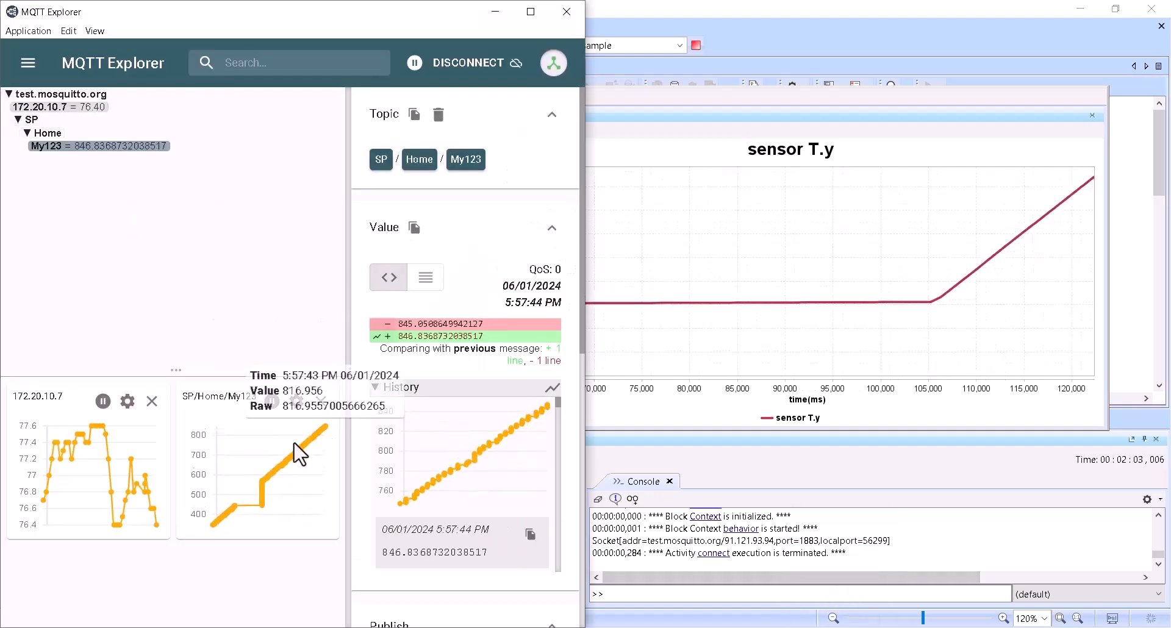